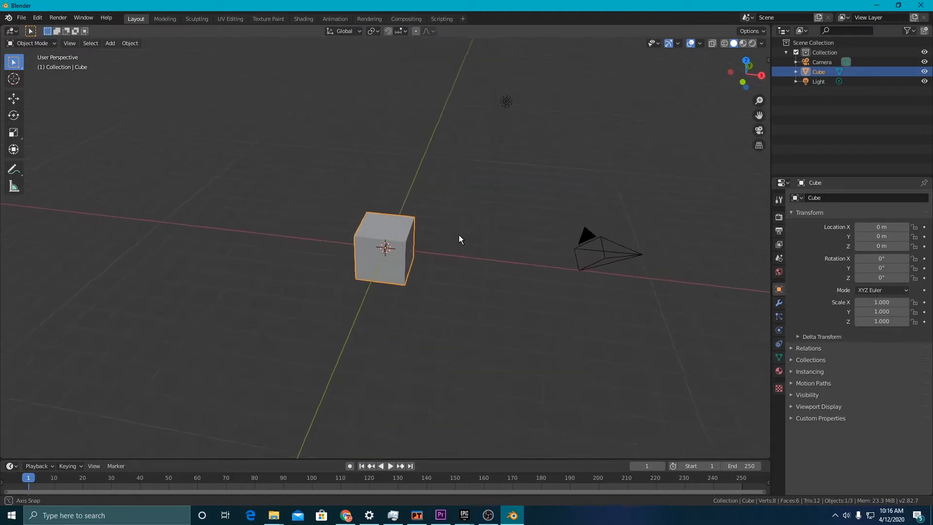
# - Delete the default cube and add a UV sphere at the world origin
pyautogui.moveTo(329, 195); pyautogui.dragTo(446, 248)
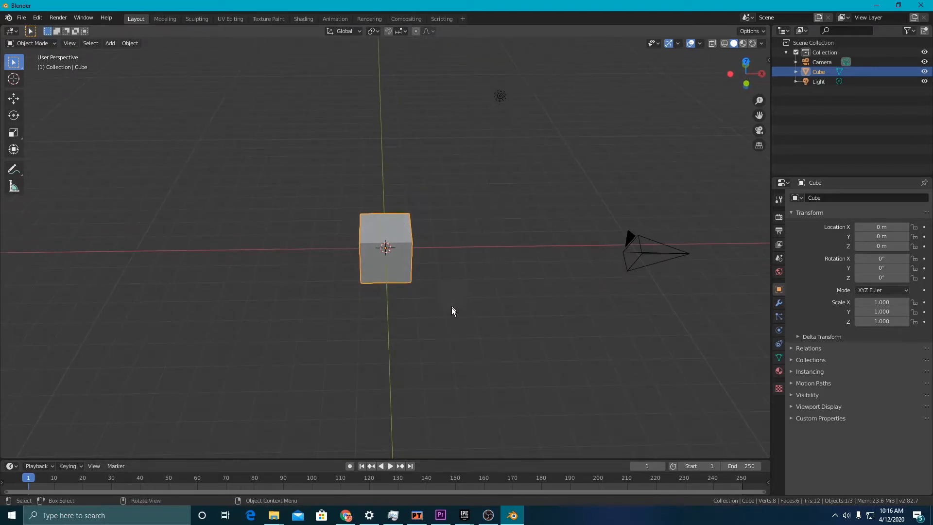
pyautogui.press('Delete')
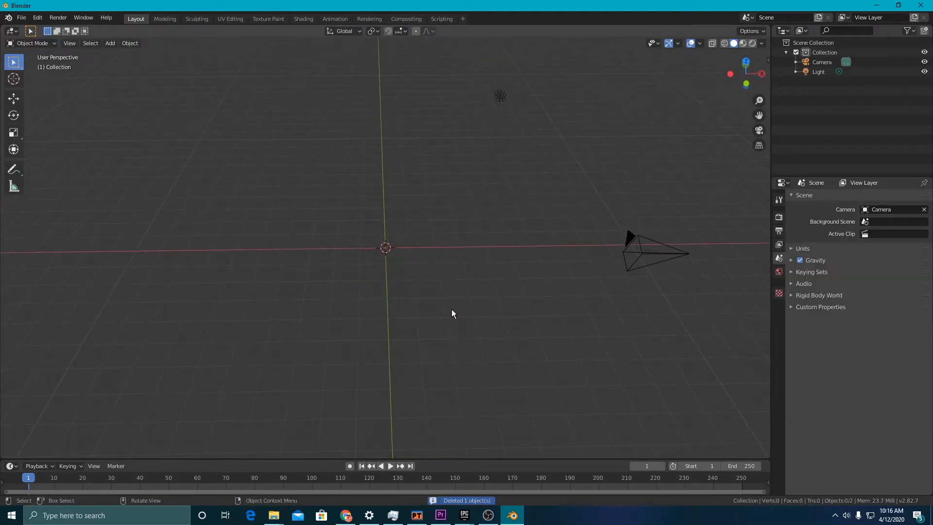
pyautogui.click(111, 42)
pyautogui.moveTo(126, 57)
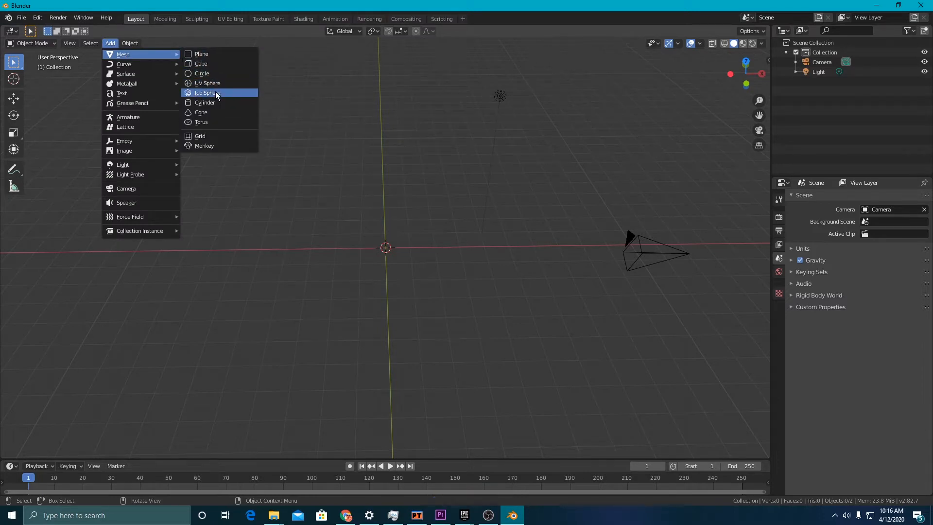
pyautogui.click(214, 84)
# - Add a cylinder mesh and move it straight up above the sphere, to a Z location of about 2.17 m
pyautogui.click(111, 43)
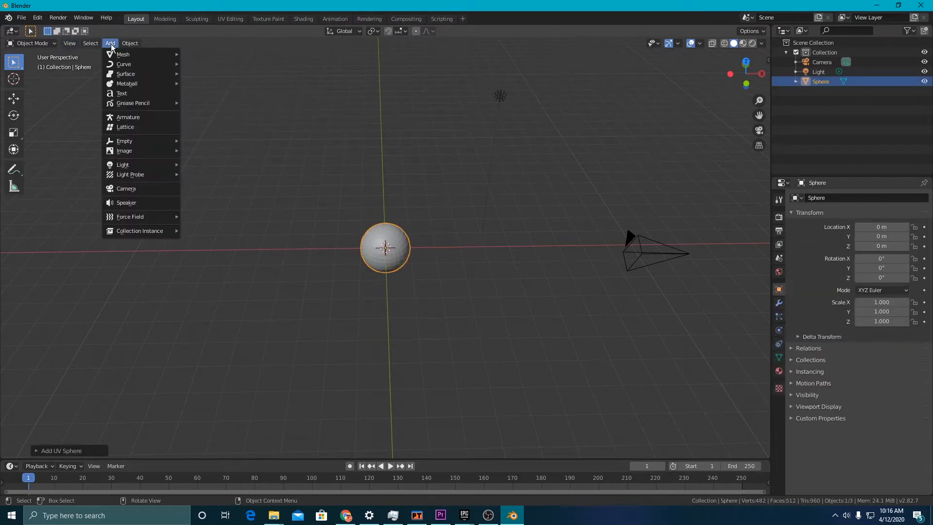
pyautogui.moveTo(124, 56)
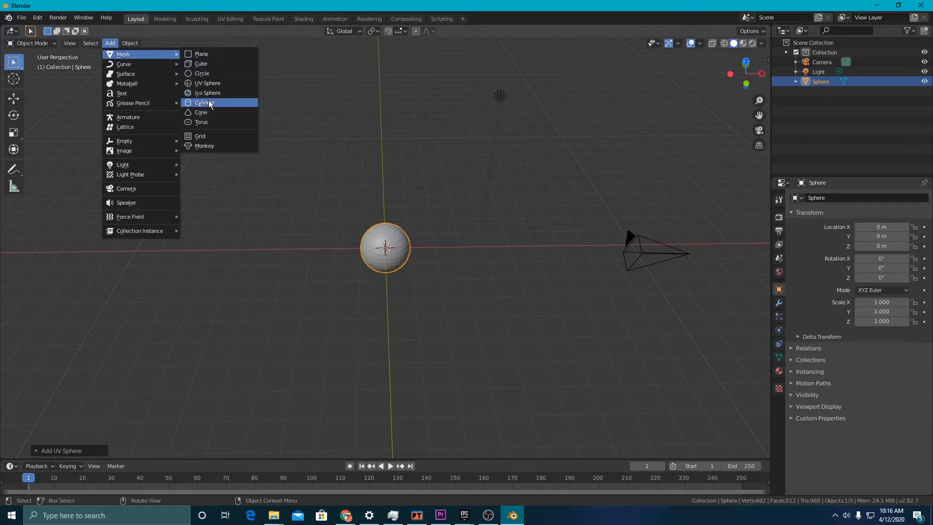
pyautogui.click(210, 103)
pyautogui.moveTo(388, 237); pyautogui.dragTo(396, 193, button='middle')
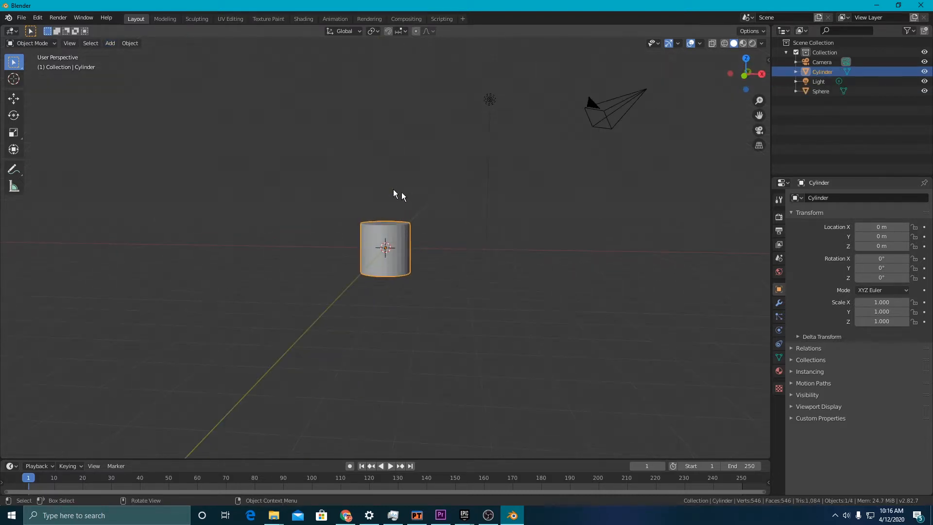
pyautogui.click(14, 99)
pyautogui.moveTo(386, 214); pyautogui.dragTo(386, 160)
# - Scale the cylinder into a thin rod with X 0.08, Y 0.08 and Z 2
pyautogui.moveTo(403, 175)
pyautogui.mouseDown(button='middle')
pyautogui.moveTo(424, 182)
pyautogui.moveTo(416, 188)
pyautogui.mouseUp(button='middle')
pyautogui.scroll(3, 416, 189)
pyautogui.click(891, 302)
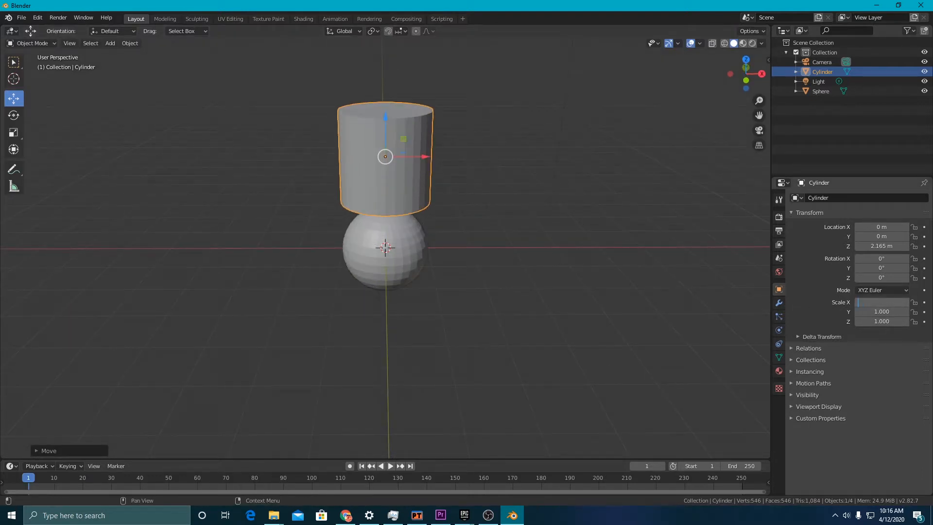
pyautogui.write('.08')
pyautogui.press('Return')
pyautogui.click(883, 312)
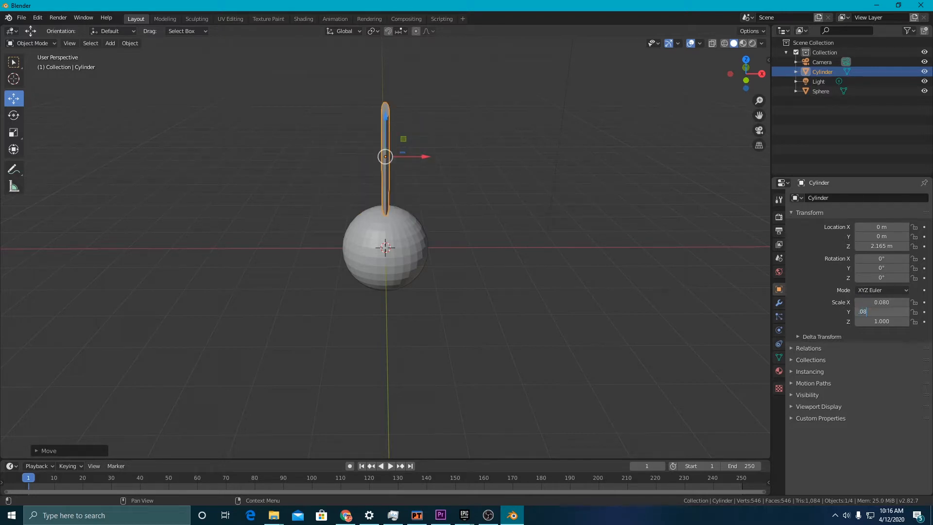
pyautogui.write('.08')
pyautogui.press('Return')
pyautogui.click(880, 321)
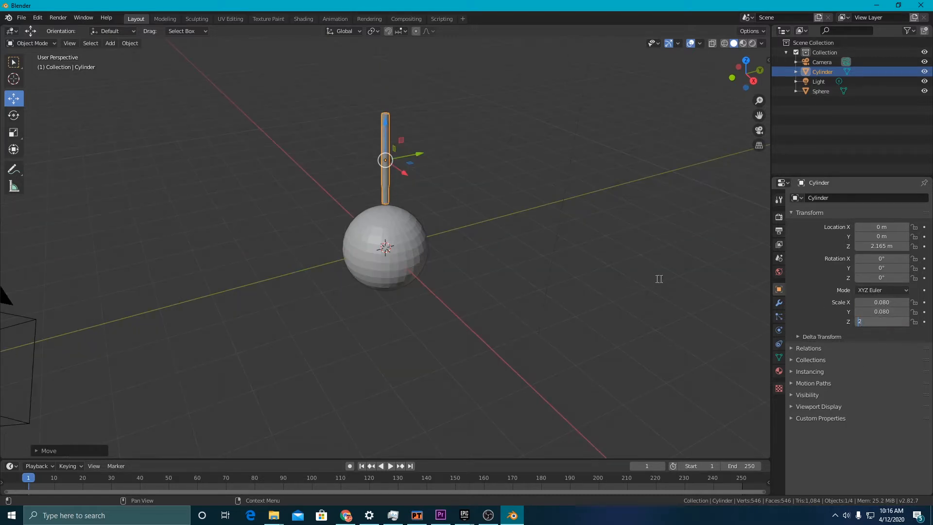
pyautogui.write('2')
pyautogui.press('Return')
# - Raise the rod to a Z location of about 2.91 m and join it with the sphere into one object
pyautogui.moveTo(659, 279); pyautogui.dragTo(547, 173, button='middle')
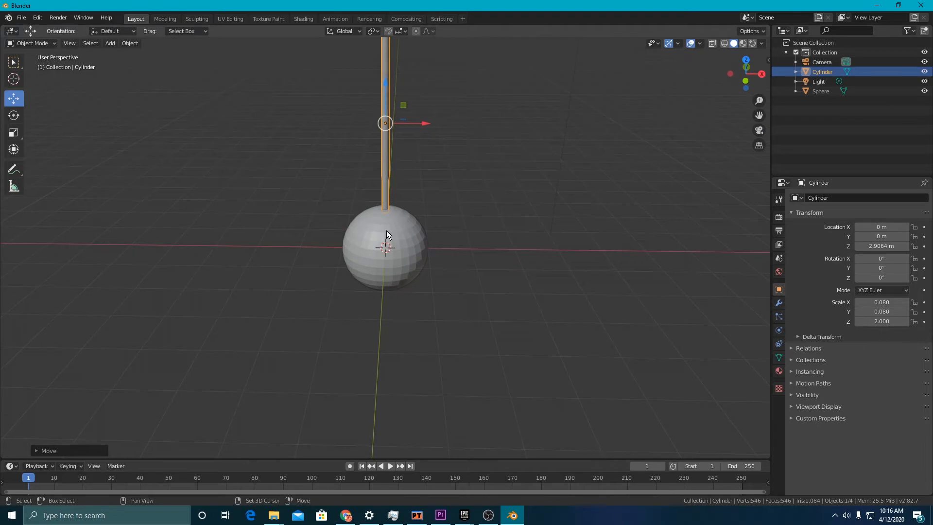
pyautogui.keyDown('shift'); pyautogui.click(386, 226); pyautogui.keyUp('shift')
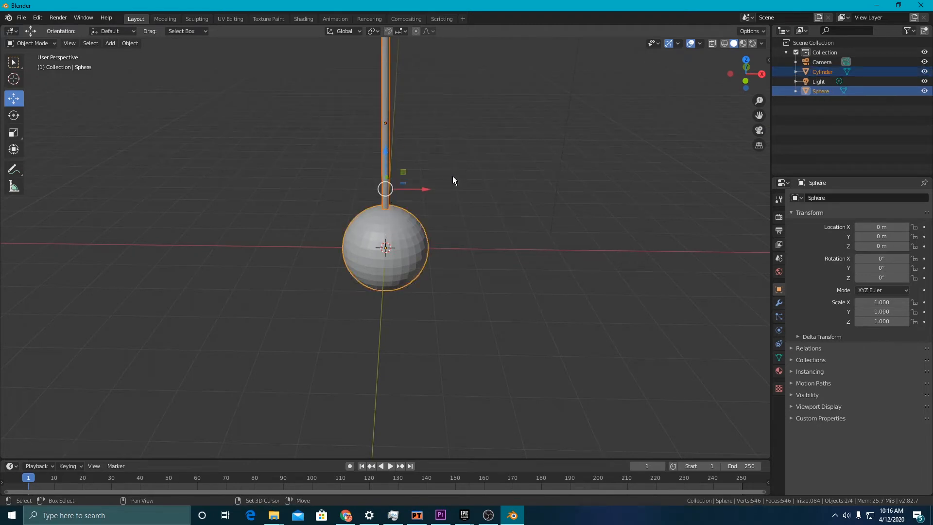
pyautogui.moveTo(453, 177); pyautogui.dragTo(521, 171, button='middle')
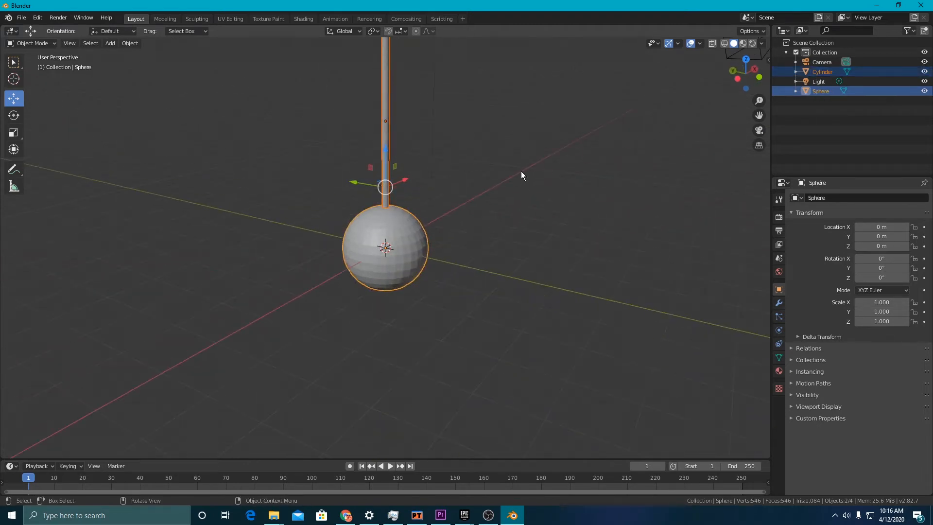
pyautogui.rightClick(392, 221)
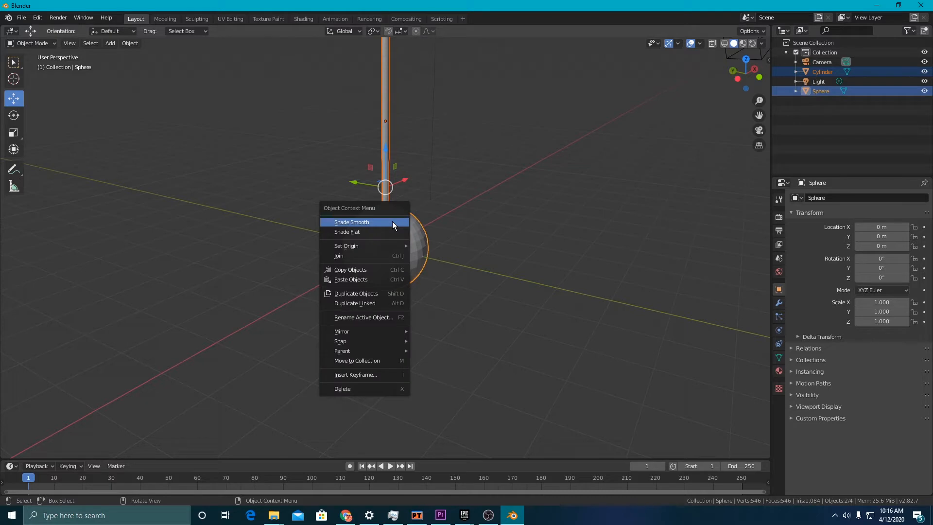
pyautogui.click(380, 256)
# - Try rotating the joined pendulum about the Y axis around its current origin
pyautogui.moveTo(450, 231); pyautogui.dragTo(404, 204, button='middle')
pyautogui.scroll(-5, 402, 207)
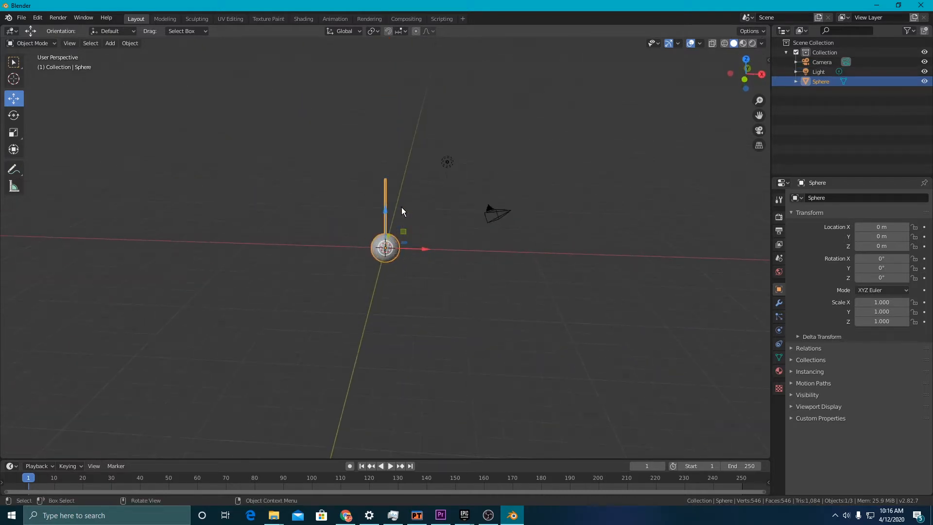
pyautogui.scroll(5, 402, 209)
pyautogui.click(13, 115)
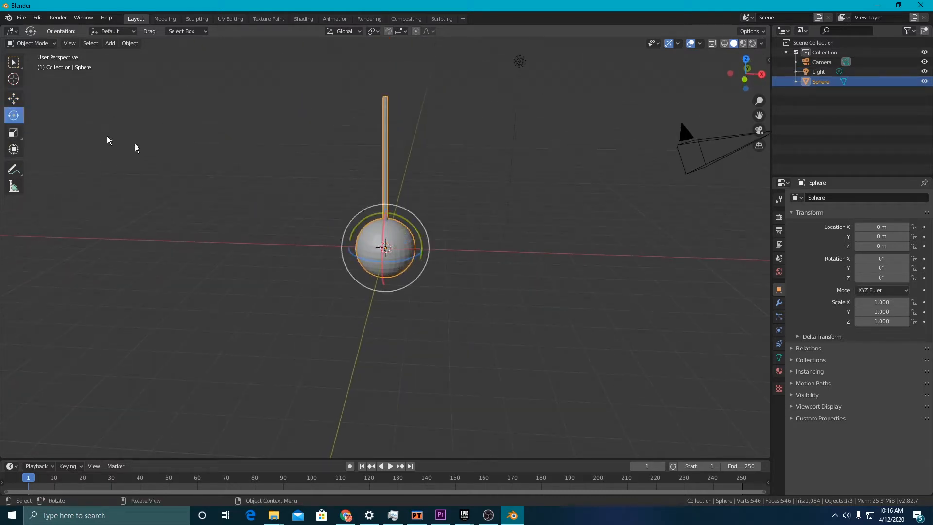
pyautogui.moveTo(404, 224); pyautogui.dragTo(306, 216)
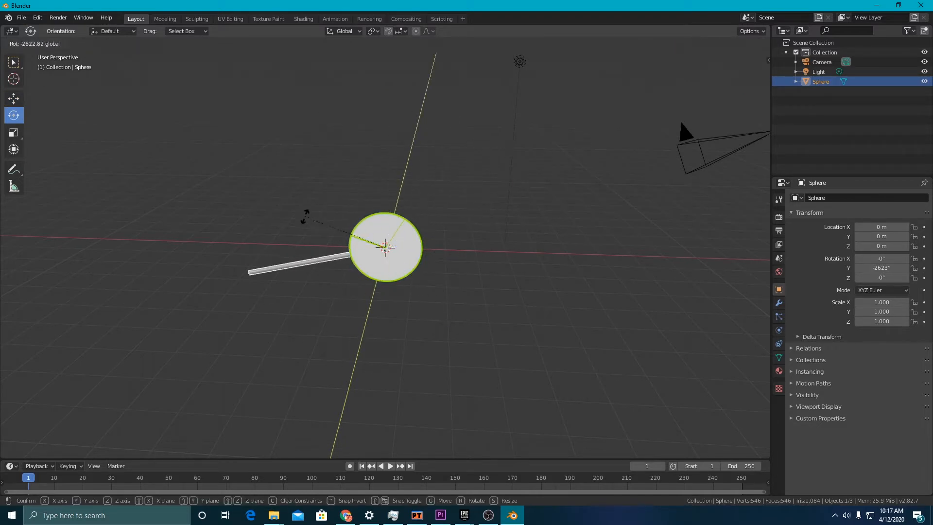
# - Snap the 3D cursor to a vertex on the rod's upper end in the Modeling workspace and return to the Layout workspace
pyautogui.moveTo(406, 117); pyautogui.dragTo(400, 132, button='middle')
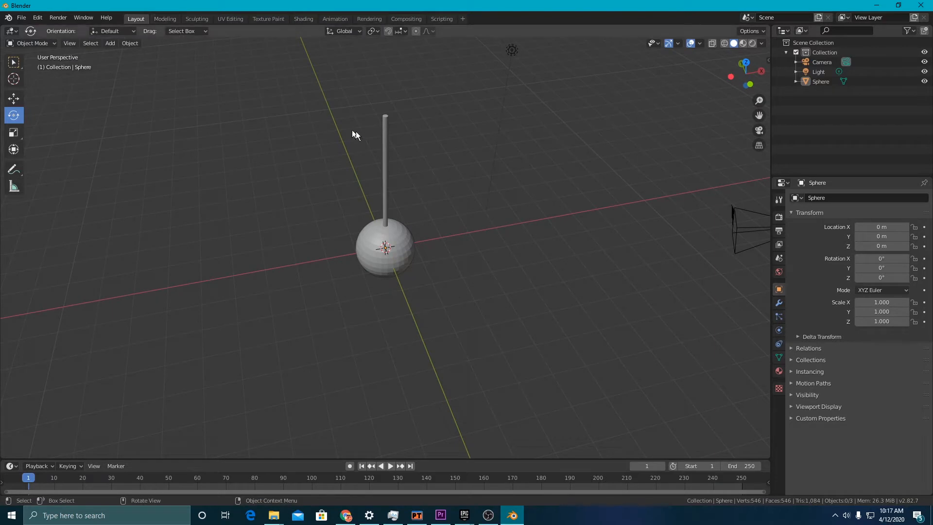
pyautogui.moveTo(410, 140); pyautogui.dragTo(364, 71, button='middle')
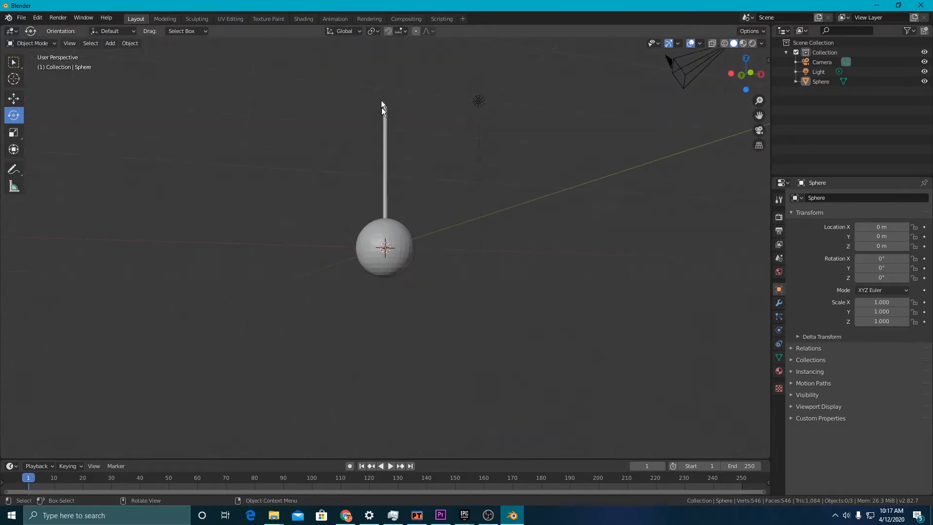
pyautogui.moveTo(404, 102); pyautogui.dragTo(408, 163, button='middle')
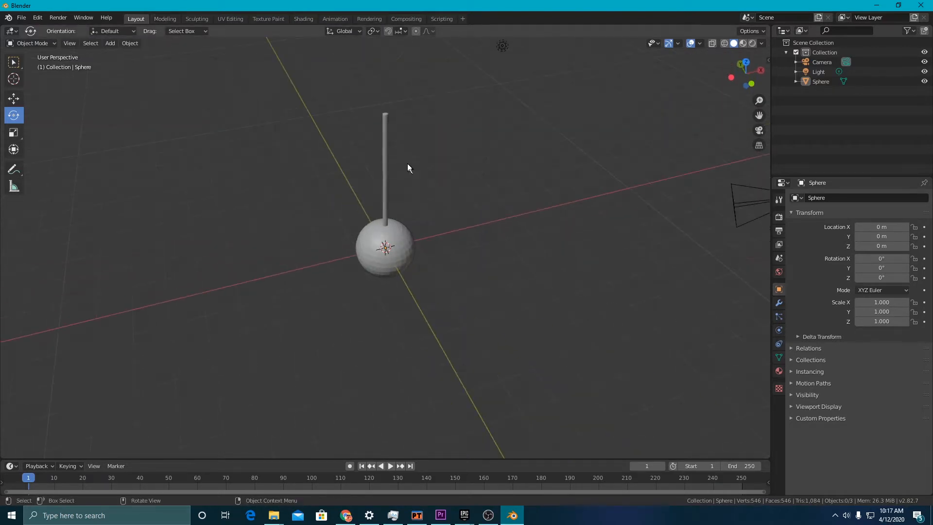
pyautogui.click(176, 19)
pyautogui.click(382, 115)
pyautogui.moveTo(388, 119); pyautogui.dragTo(398, 93, button='middle')
pyautogui.click(159, 43)
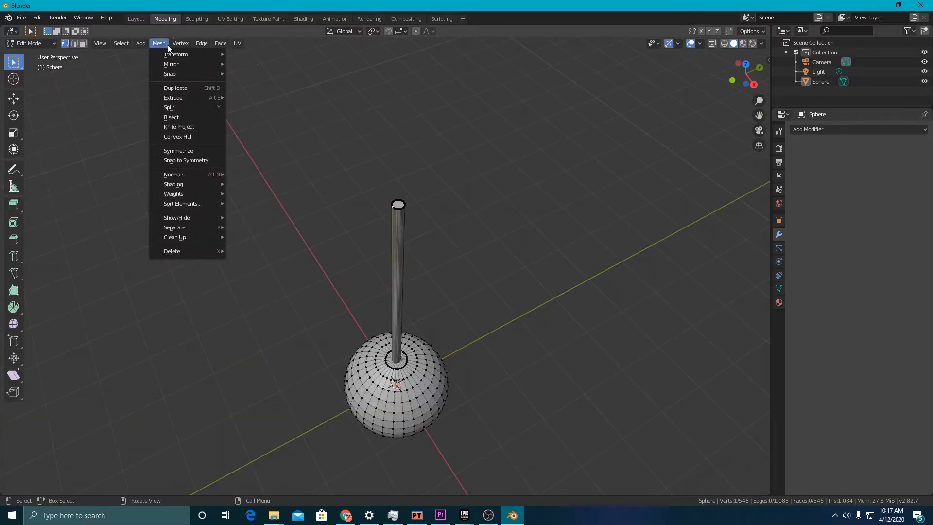
pyautogui.moveTo(189, 74)
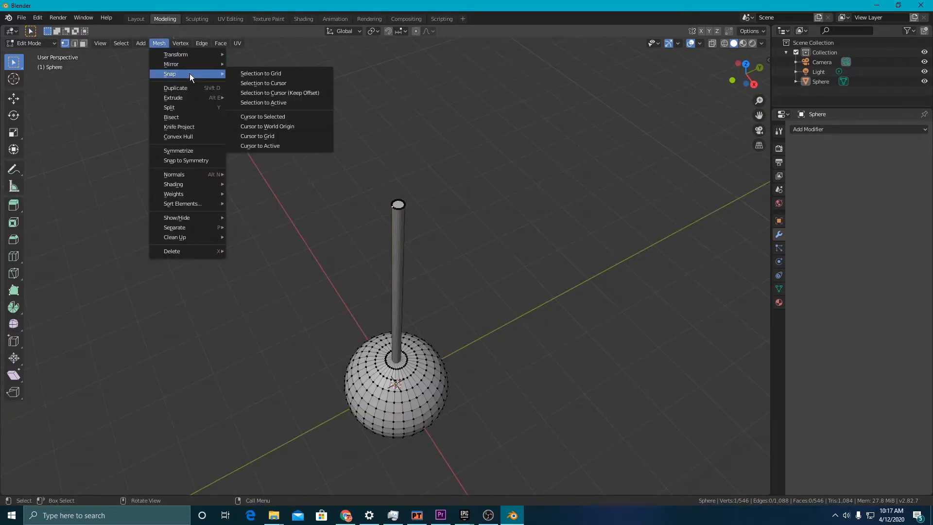
pyautogui.click(279, 116)
pyautogui.moveTo(472, 138); pyautogui.dragTo(429, 113, button='middle')
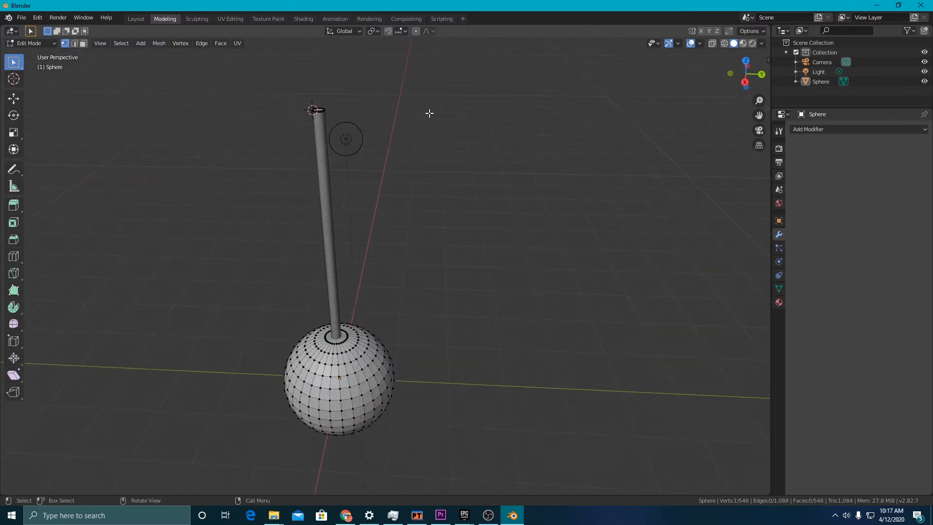
pyautogui.scroll(-4, 424, 112)
pyautogui.click(135, 19)
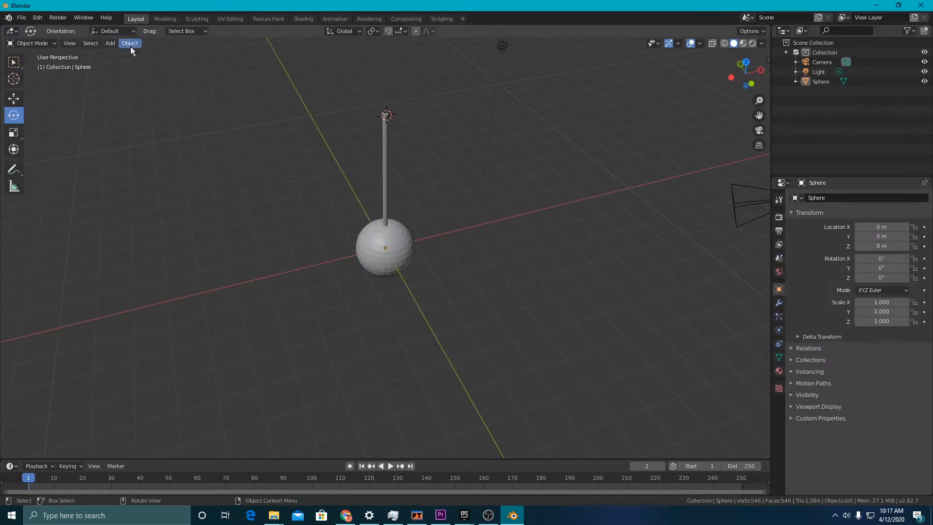
# - Try to set the origin to the 3D cursor with no object selected
pyautogui.click(138, 44)
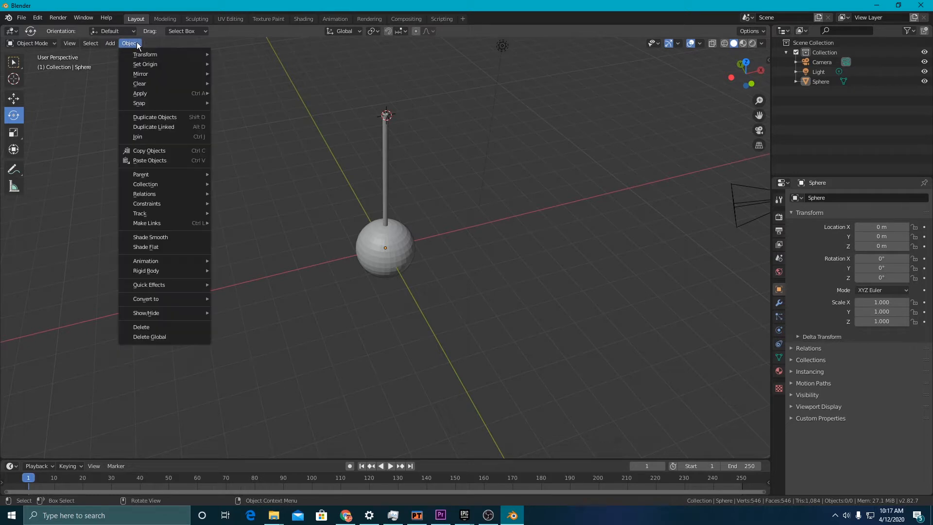
pyautogui.moveTo(178, 71)
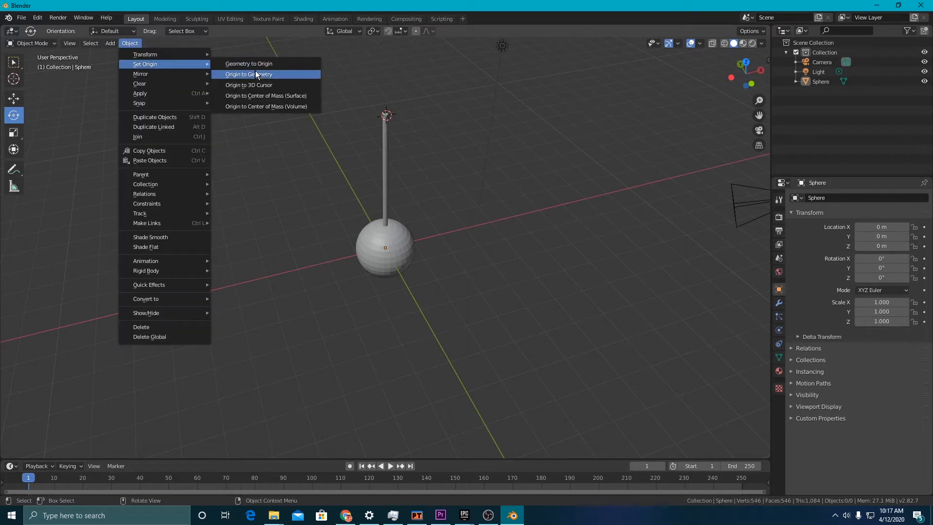
pyautogui.click(258, 89)
# - Select the pendulum and set its origin to the 3D cursor at the rod's upper end
pyautogui.moveTo(377, 133); pyautogui.dragTo(366, 125, button='middle')
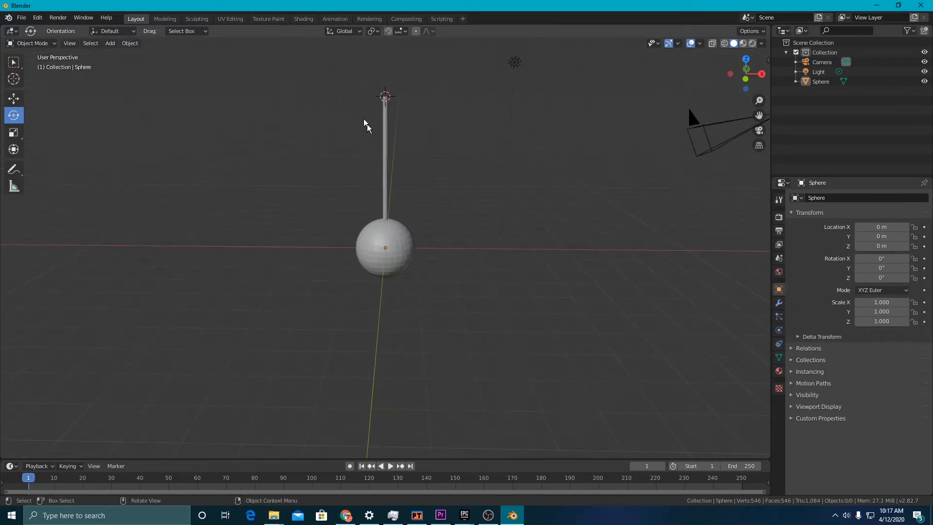
pyautogui.click(397, 214)
pyautogui.click(130, 43)
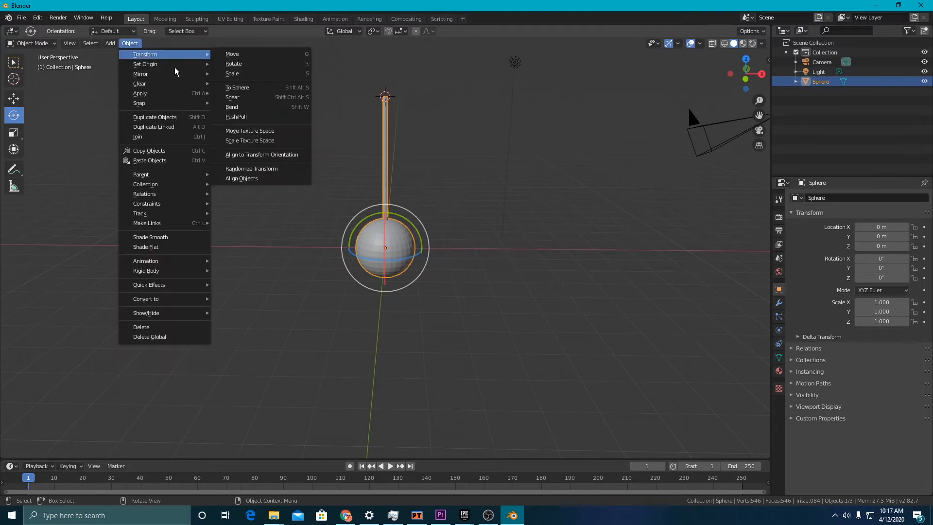
pyautogui.moveTo(194, 65)
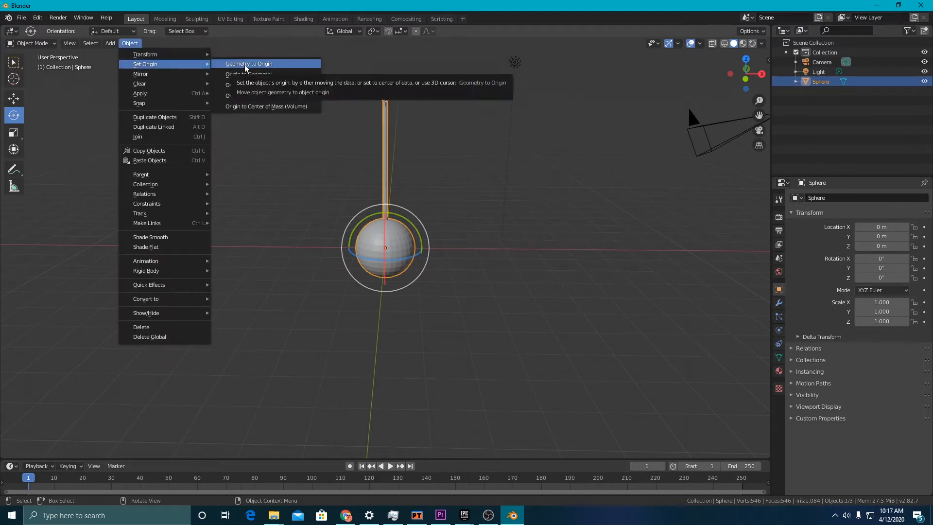
pyautogui.click(256, 86)
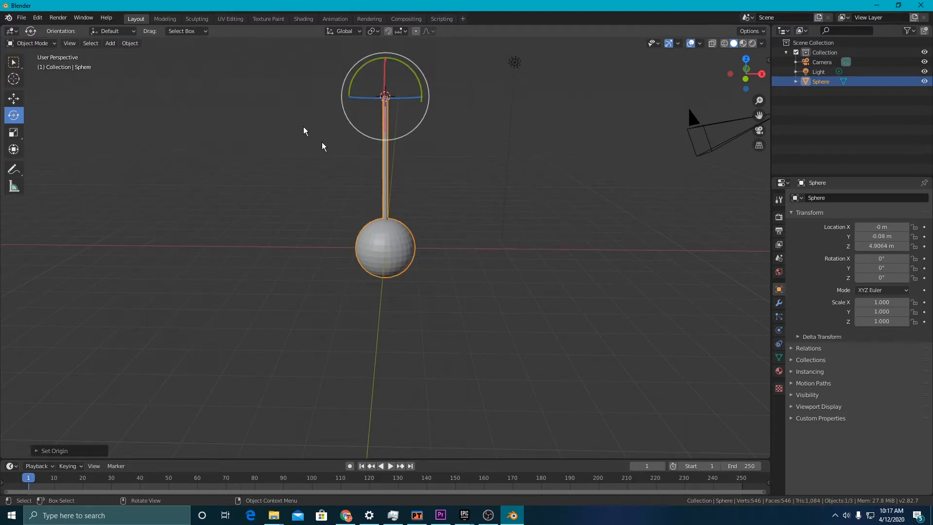
# - Test-rotate the pendulum about its new pivot point and undo the rotation
pyautogui.moveTo(421, 79); pyautogui.dragTo(411, 68)
pyautogui.hotkey('ctrl', 'z')
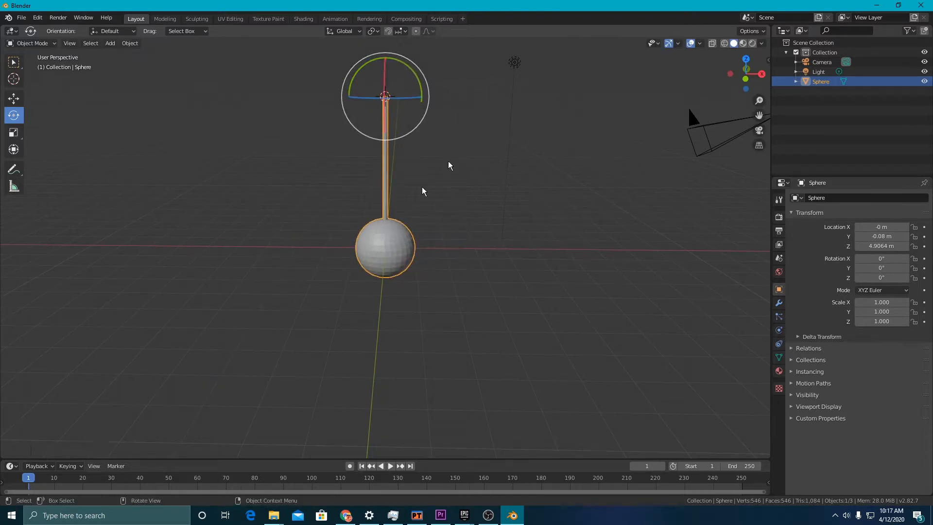
# - Enlarge the timeline area to make room for keyframing
pyautogui.moveTo(316, 459); pyautogui.dragTo(314, 281)
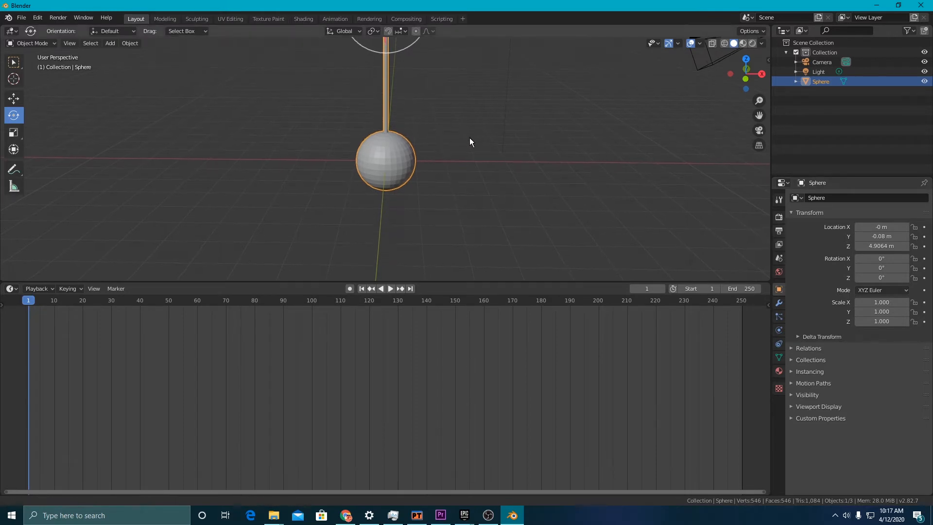
pyautogui.keyDown('shift'); pyautogui.moveTo(470, 139); pyautogui.dragTo(477, 238, button='middle'); pyautogui.keyUp('shift')
# - Set the scene's output frame rate to 30 fps and the end frame to 60
pyautogui.click(778, 231)
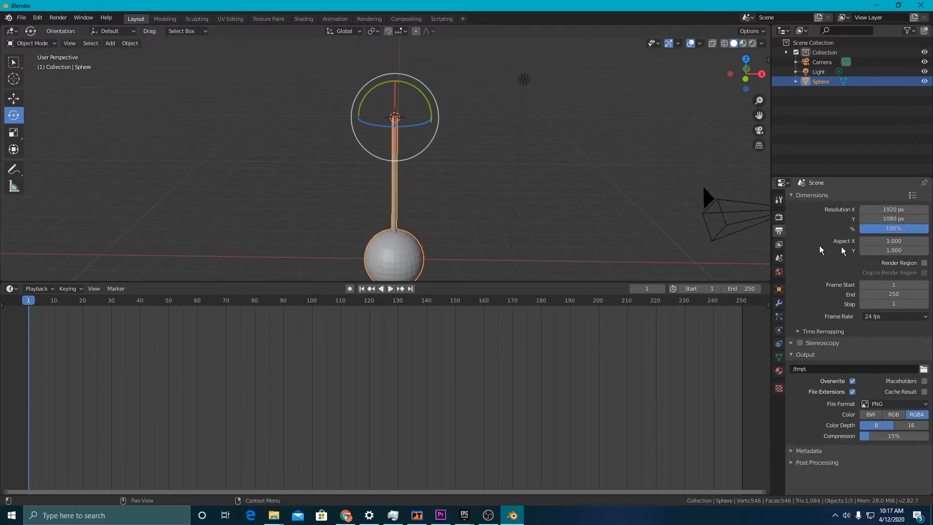
pyautogui.click(887, 317)
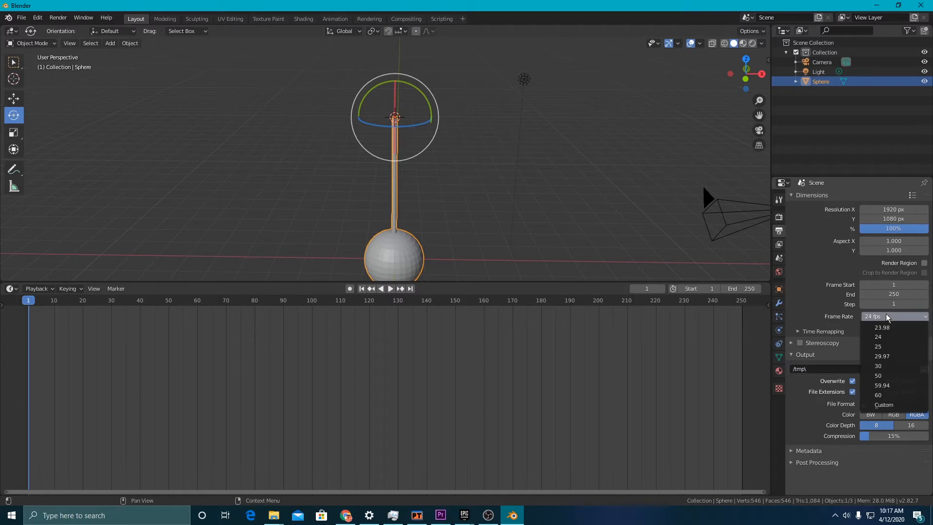
pyautogui.click(888, 369)
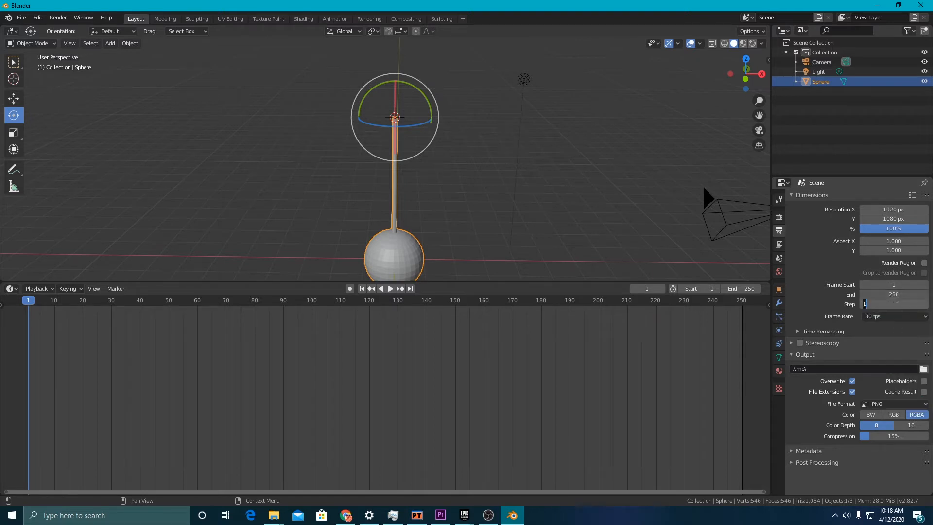
pyautogui.click(897, 294)
pyautogui.write('60')
pyautogui.press('Return')
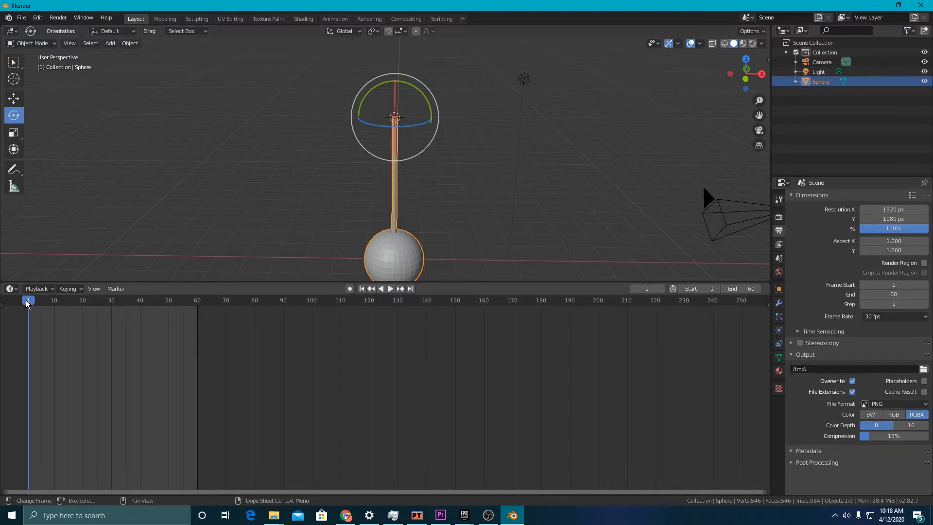
# - At frame 1, rotate the pendulum about its Y axis up to one side and insert a Rotation keyframe
pyautogui.moveTo(424, 91); pyautogui.dragTo(420, 184)
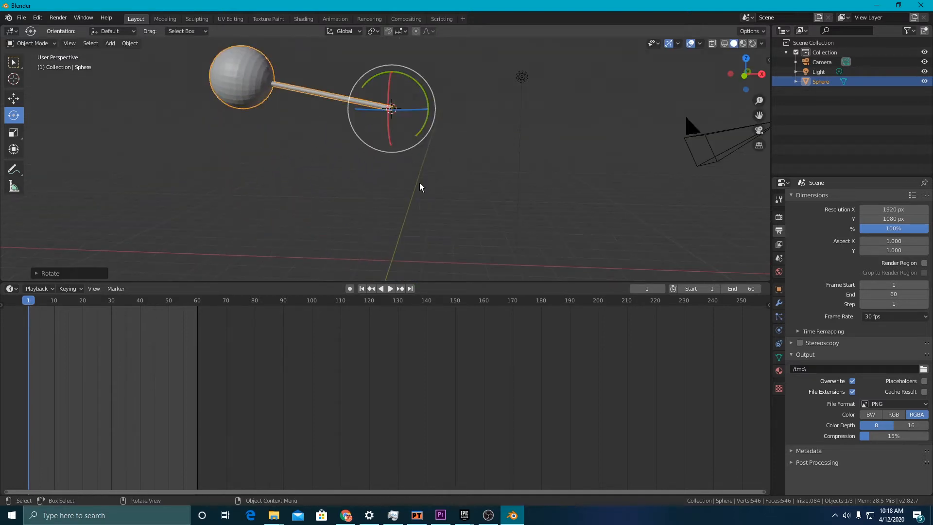
pyautogui.moveTo(423, 121); pyautogui.dragTo(428, 107)
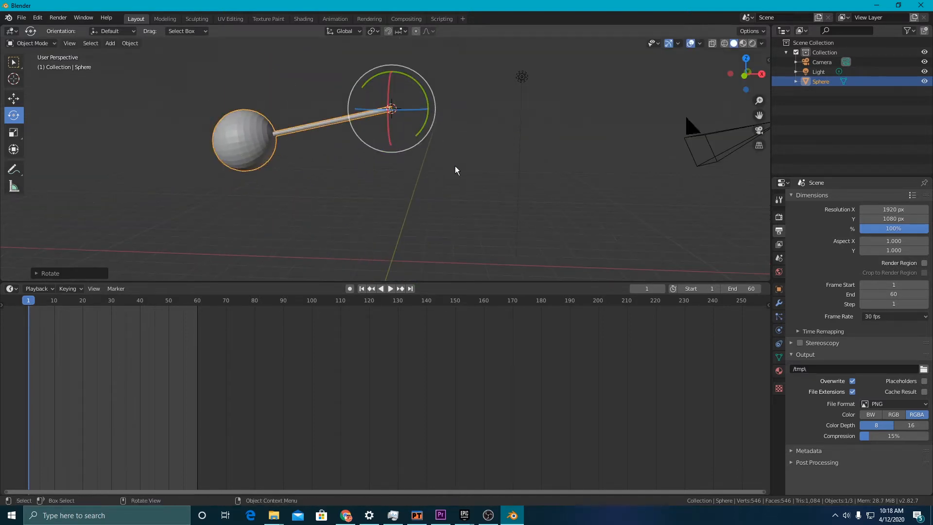
pyautogui.press('i')
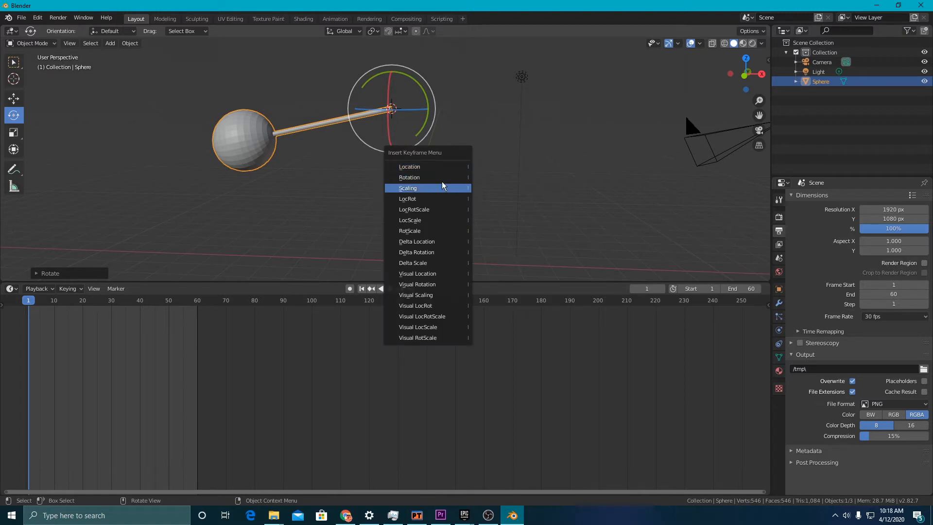
pyautogui.click(440, 178)
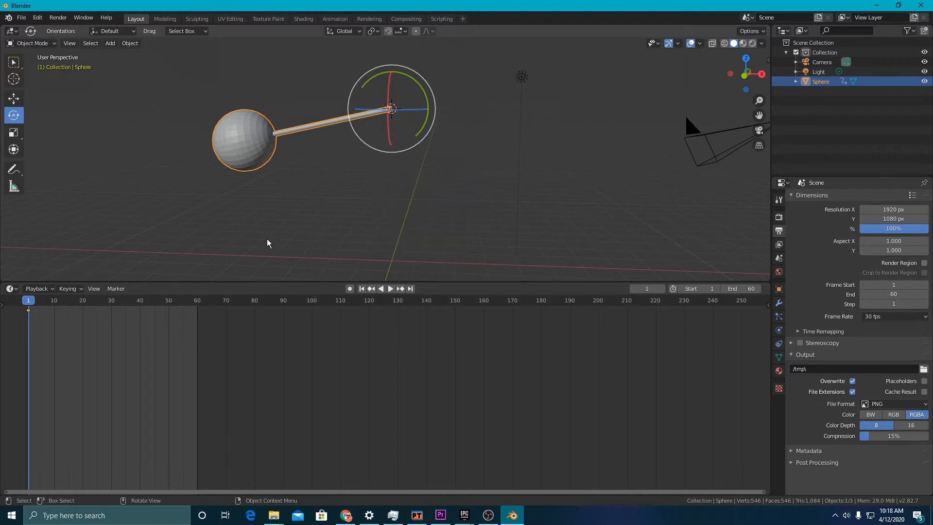
# - At frame 60, rotate the pendulum to the opposite side until the rod is nearly horizontal and insert a Rotation keyframe
pyautogui.moveTo(27, 301); pyautogui.dragTo(200, 295)
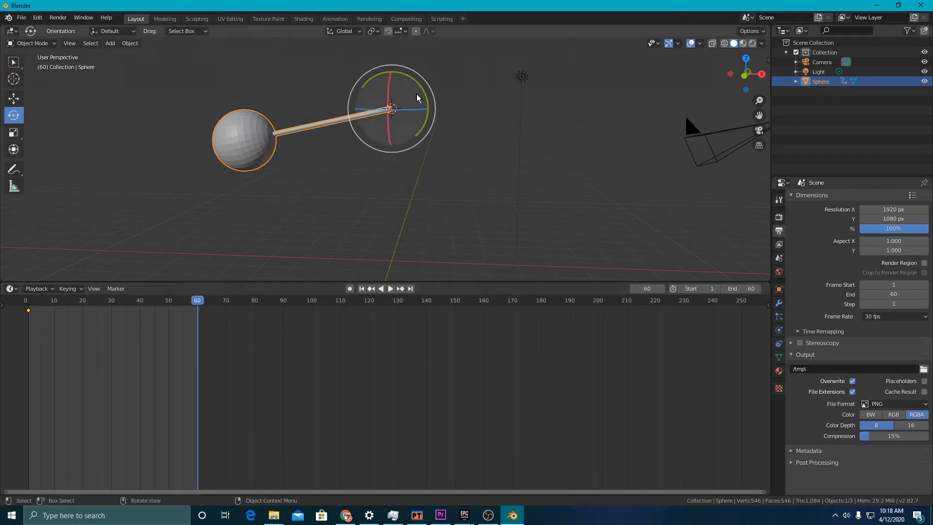
pyautogui.moveTo(418, 95); pyautogui.dragTo(349, 119)
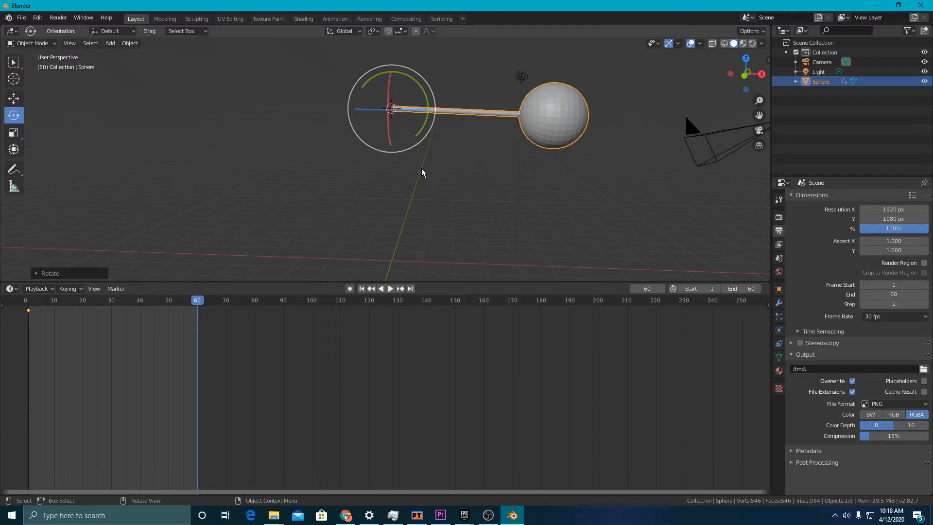
pyautogui.press('i')
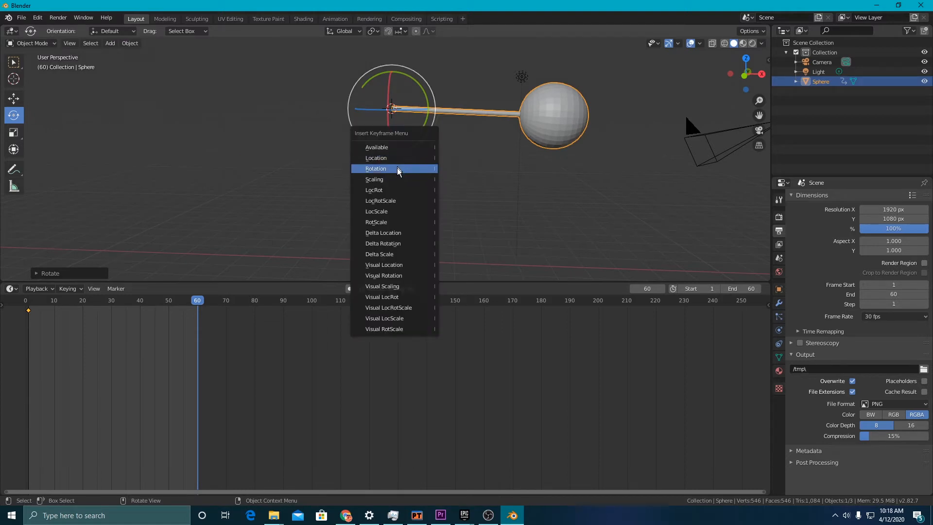
pyautogui.click(397, 169)
# - Return to the beginning of the timeline and play the animation to check the pendulum's swing
pyautogui.moveTo(198, 307); pyautogui.dragTo(12, 310)
pyautogui.press('space')
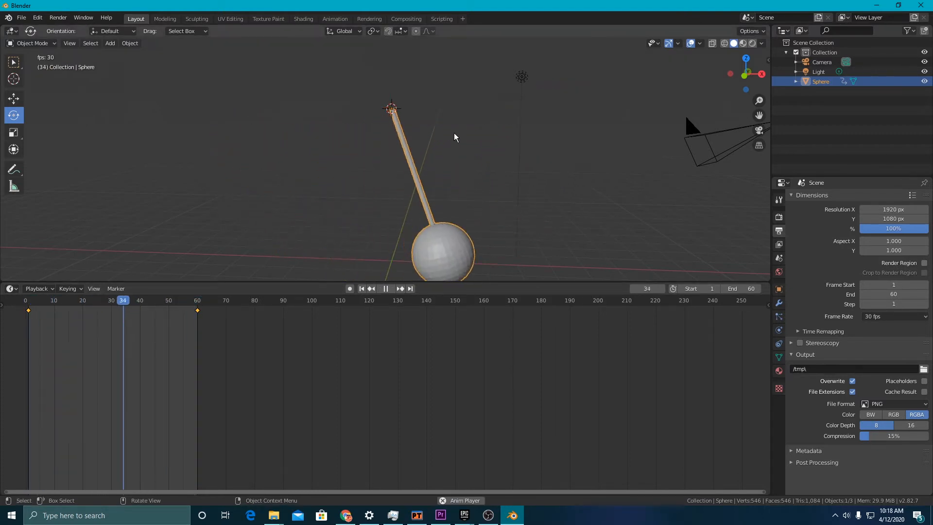
pyautogui.press('space')
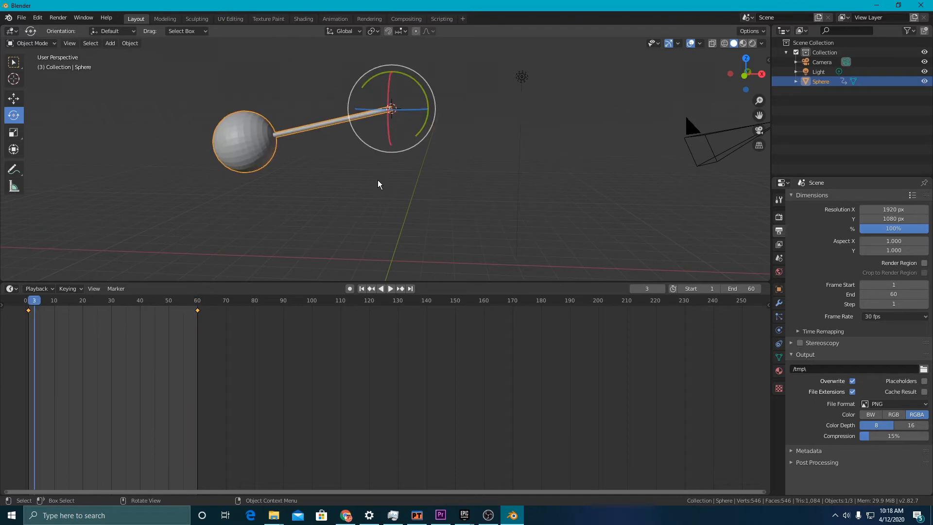
# - Switch the viewport to rendered shading, preview the swing, and select the light with the Move tool
pyautogui.moveTo(384, 183); pyautogui.dragTo(428, 175, button='middle')
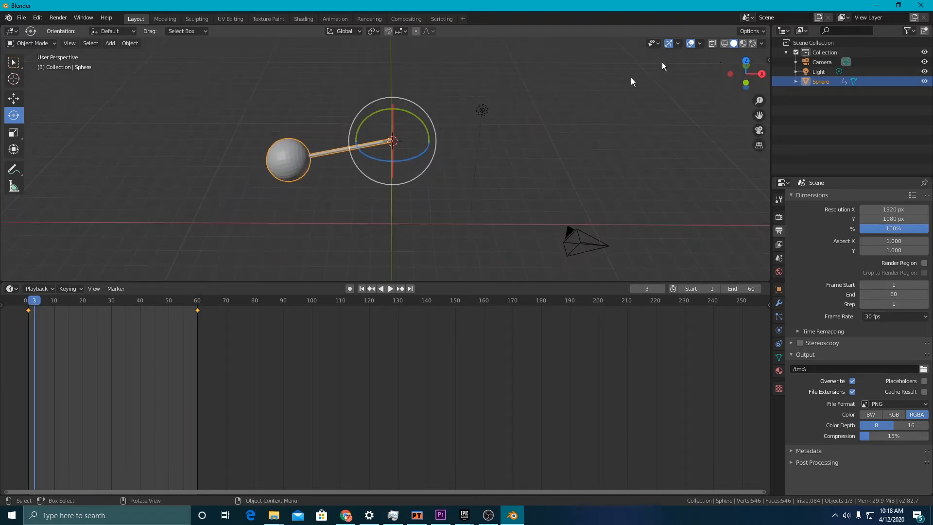
pyautogui.click(753, 43)
pyautogui.moveTo(584, 103)
pyautogui.mouseDown(button='middle')
pyautogui.moveTo(491, 139)
pyautogui.moveTo(523, 101)
pyautogui.moveTo(440, 107)
pyautogui.mouseUp(button='middle')
pyautogui.press('space')
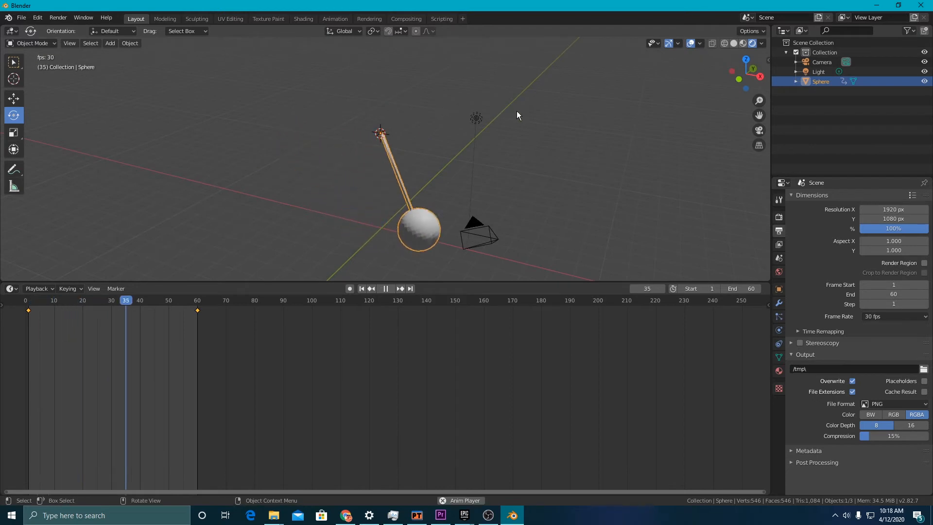
pyautogui.press('space')
pyautogui.moveTo(523, 113); pyautogui.dragTo(506, 122, button='middle')
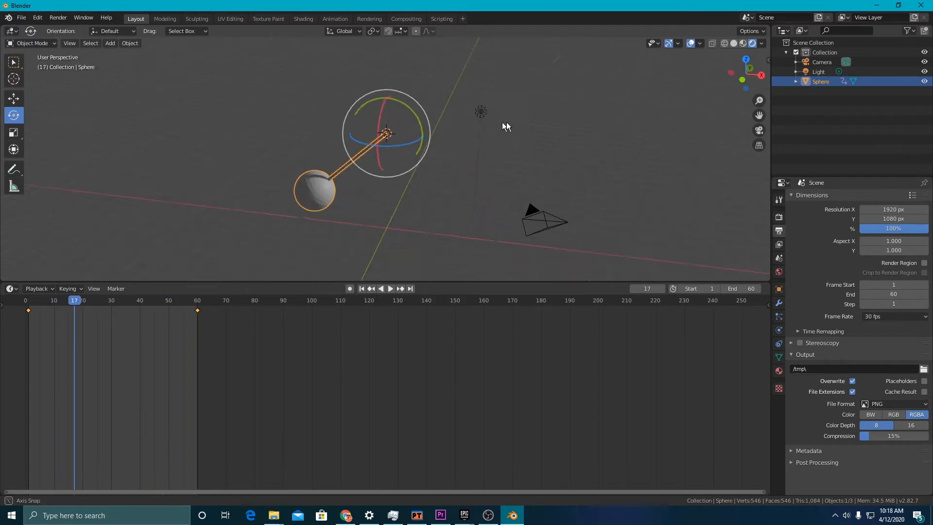
pyautogui.click(476, 103)
pyautogui.click(14, 98)
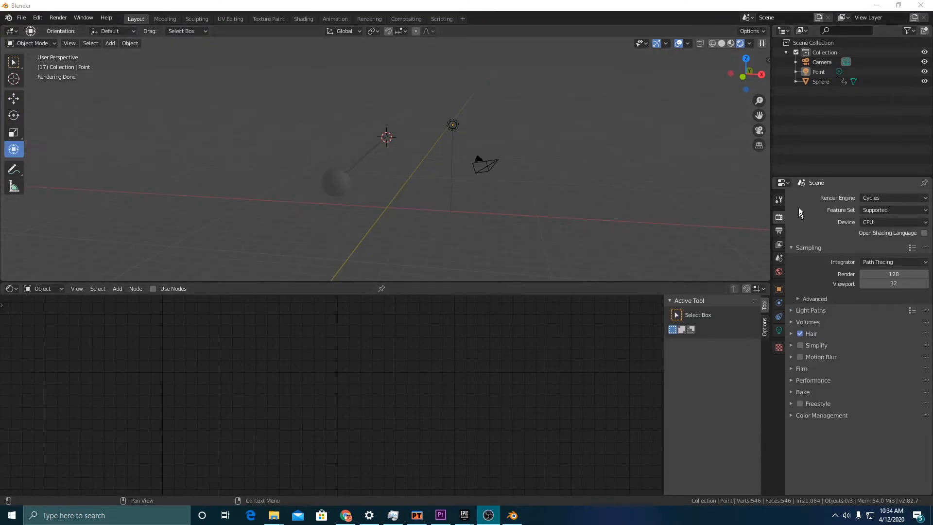
# - Set the Cycles render device to GPU Compute
pyautogui.click(780, 216)
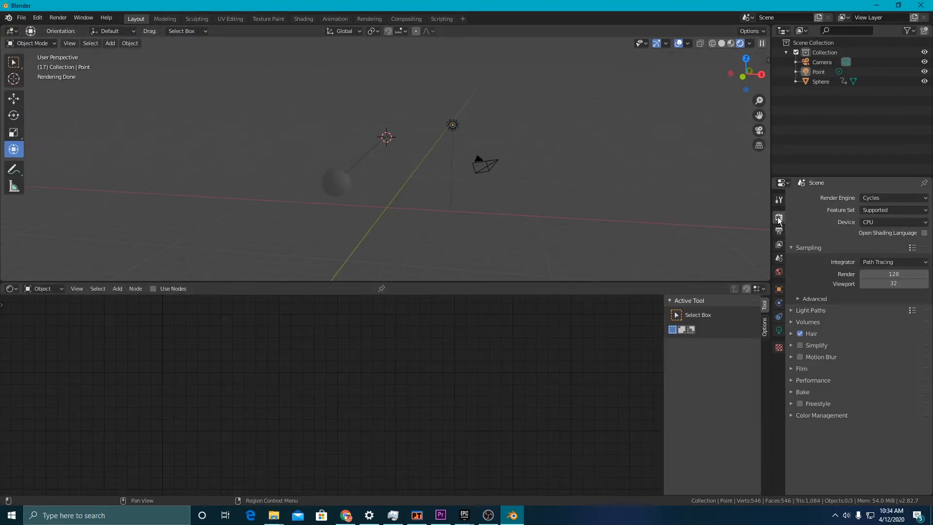
pyautogui.click(871, 222)
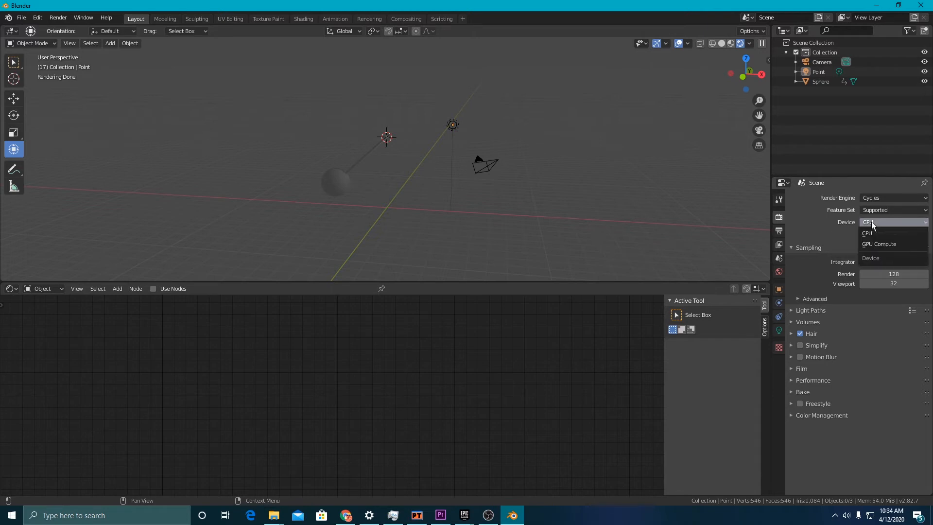
pyautogui.click(880, 243)
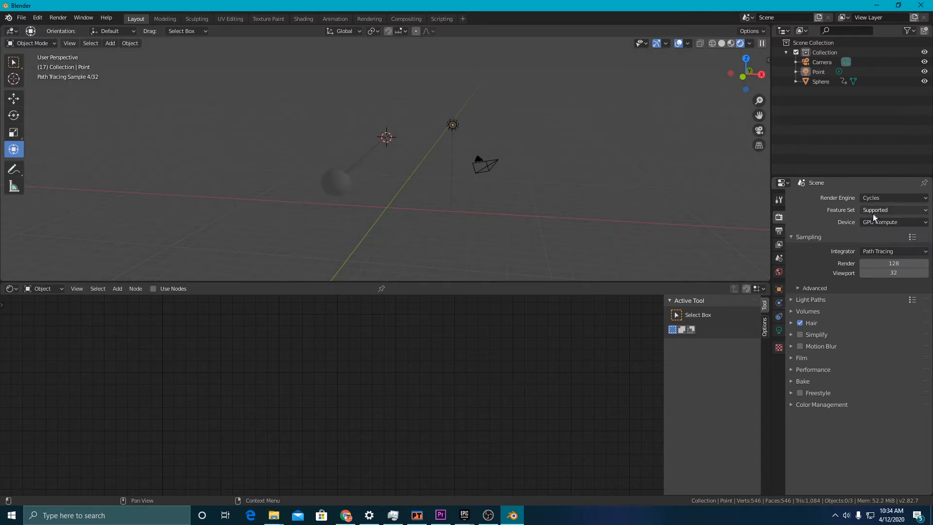
# - Select the point light and set its power to 10000 W
pyautogui.moveTo(614, 190)
pyautogui.mouseDown(button='middle')
pyautogui.moveTo(700, 194)
pyautogui.moveTo(512, 219)
pyautogui.moveTo(612, 212)
pyautogui.moveTo(666, 162)
pyautogui.moveTo(585, 208)
pyautogui.moveTo(625, 200)
pyautogui.mouseUp(button='middle')
pyautogui.click(780, 231)
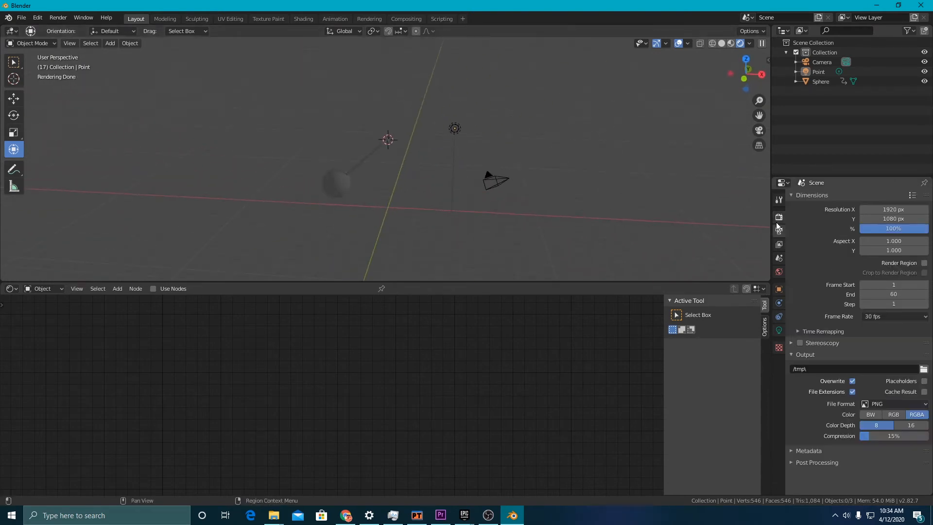
pyautogui.click(448, 131)
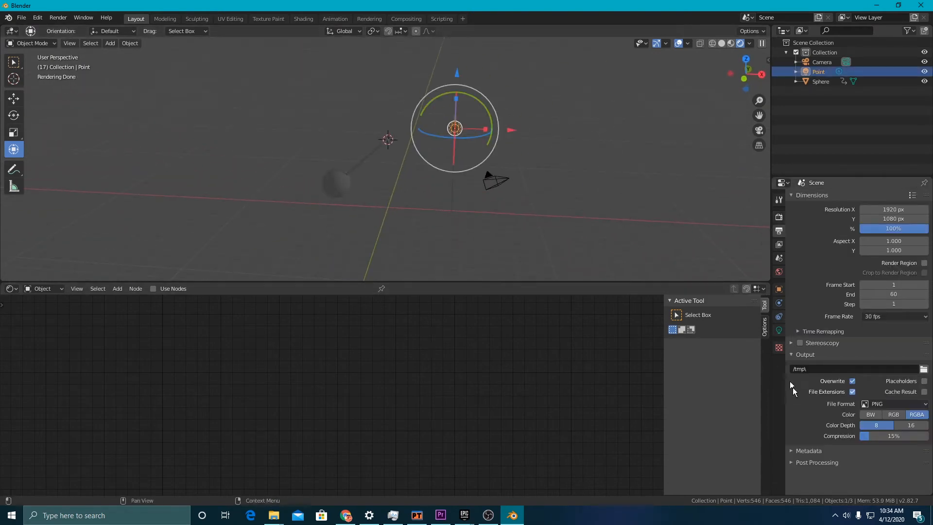
pyautogui.click(780, 331)
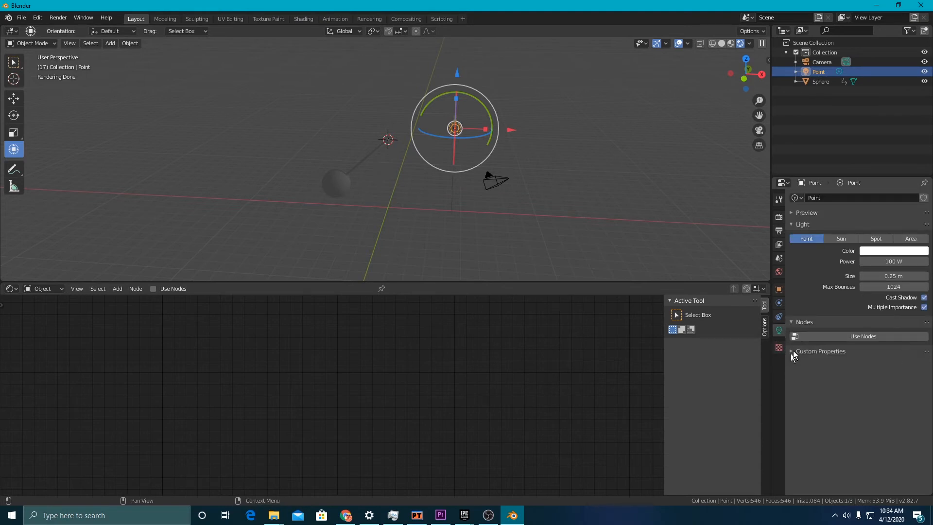
pyautogui.click(898, 261)
pyautogui.press('BackSpace')
pyautogui.click(821, 394)
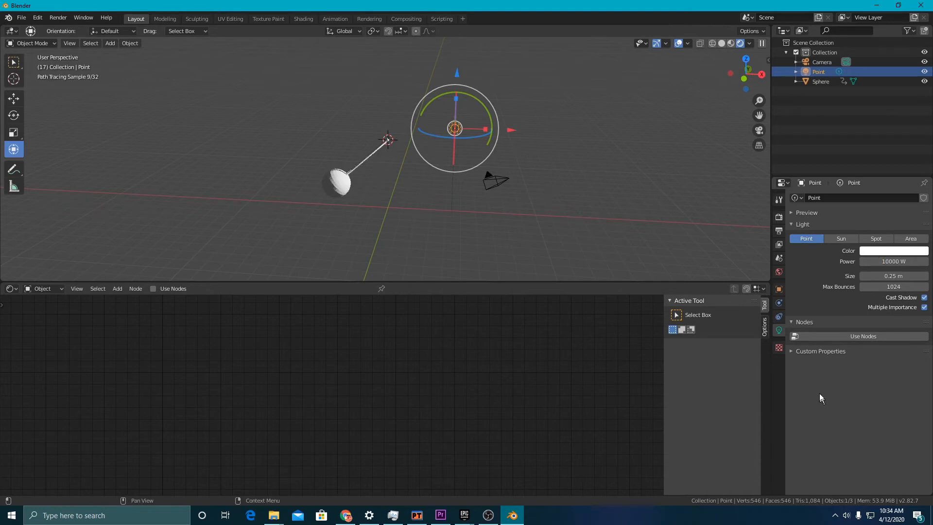
# - Change the point light's color to pink with hue 0.872, saturation 0.575 and value 1.000
pyautogui.moveTo(578, 202); pyautogui.dragTo(576, 206, button='middle')
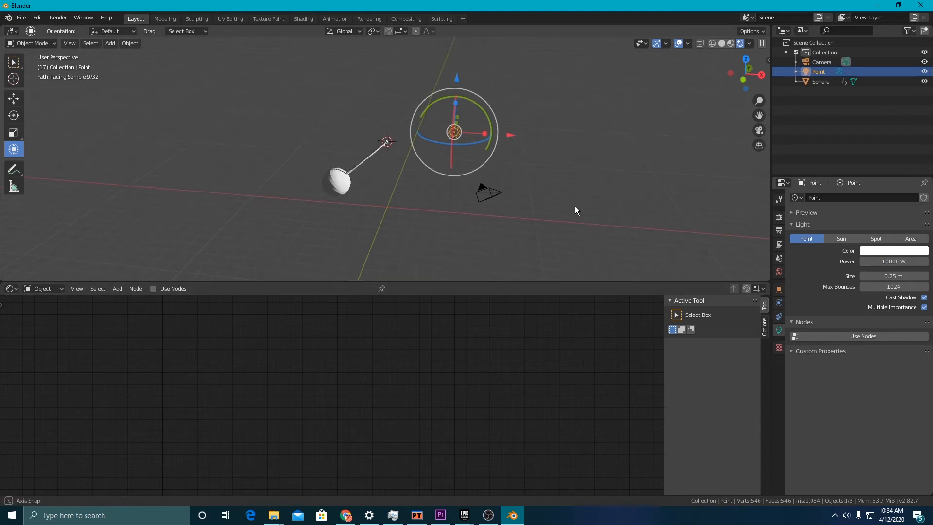
pyautogui.click(883, 250)
pyautogui.click(891, 169)
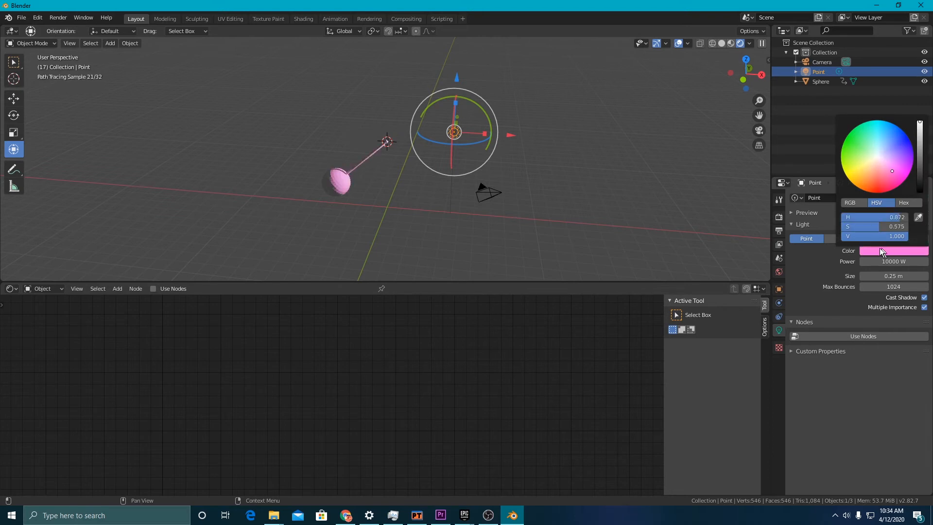
# - Add a plane mesh and lower it beneath the pendulum
pyautogui.click(117, 43)
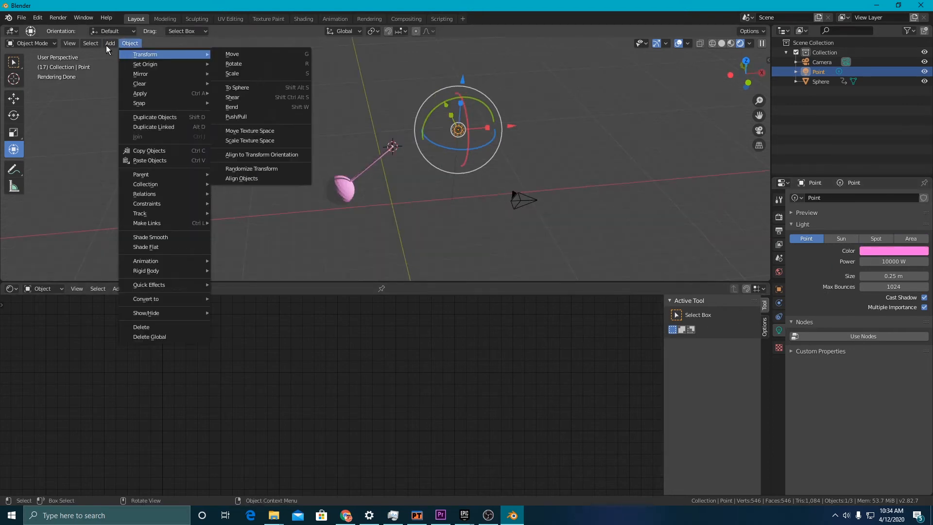
pyautogui.moveTo(119, 57)
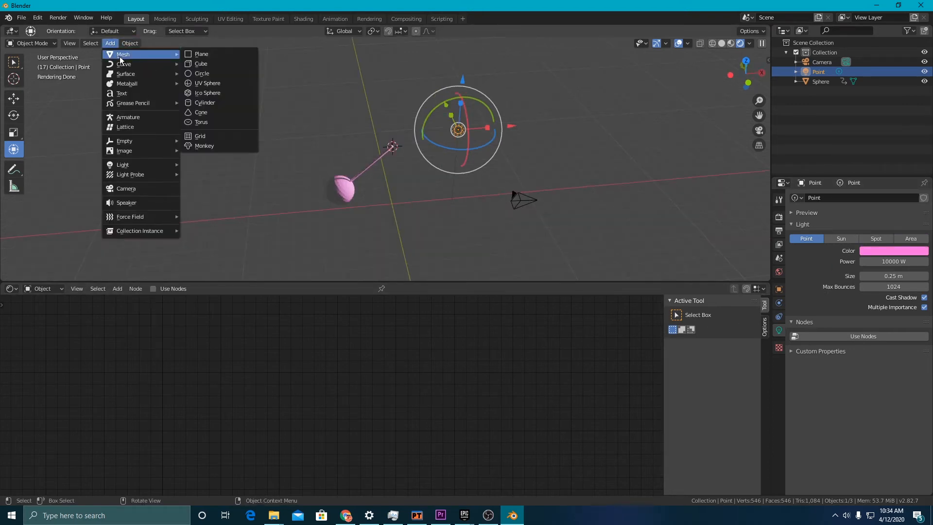
pyautogui.click(221, 54)
pyautogui.moveTo(392, 98); pyautogui.dragTo(393, 164)
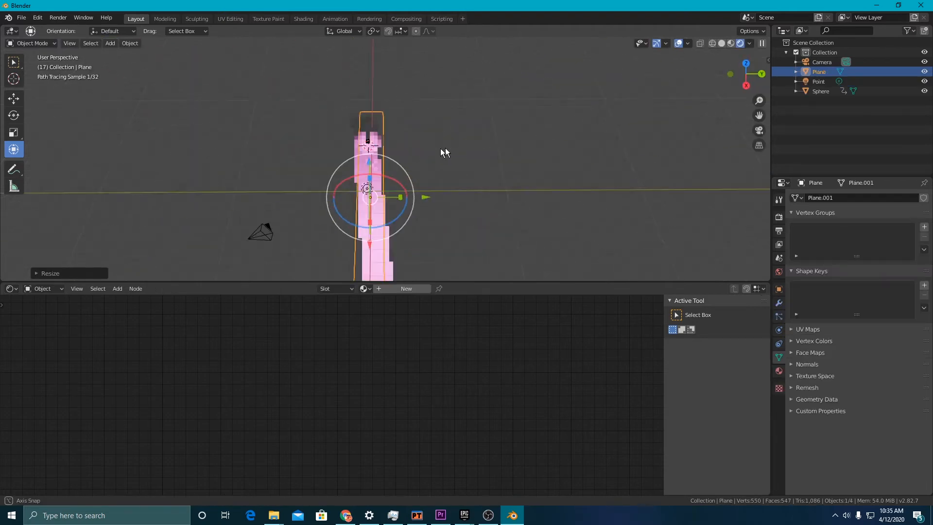
# - Scale the narrow plane wider to form a broad floor under the pendulum
pyautogui.moveTo(445, 152); pyautogui.dragTo(389, 208, button='middle')
pyautogui.press('s')
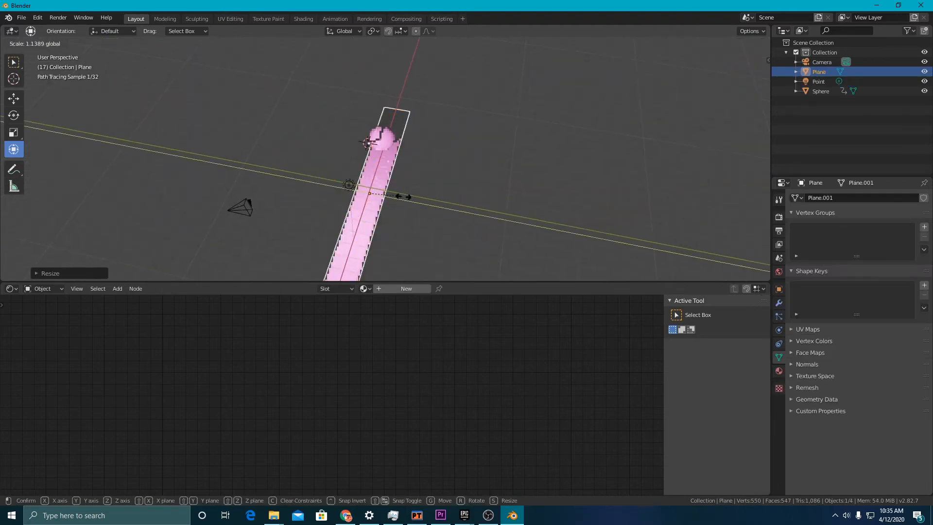
pyautogui.click(355, 256)
# - Check the framing of the pendulum and floor through the camera and return to the free view
pyautogui.moveTo(462, 214); pyautogui.dragTo(563, 163, button='middle')
pyautogui.click(759, 131)
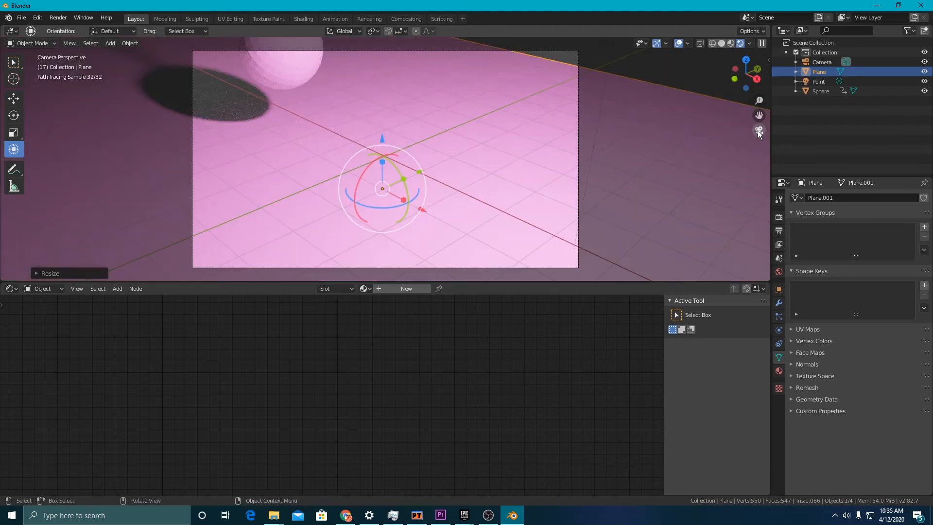
pyautogui.click(758, 130)
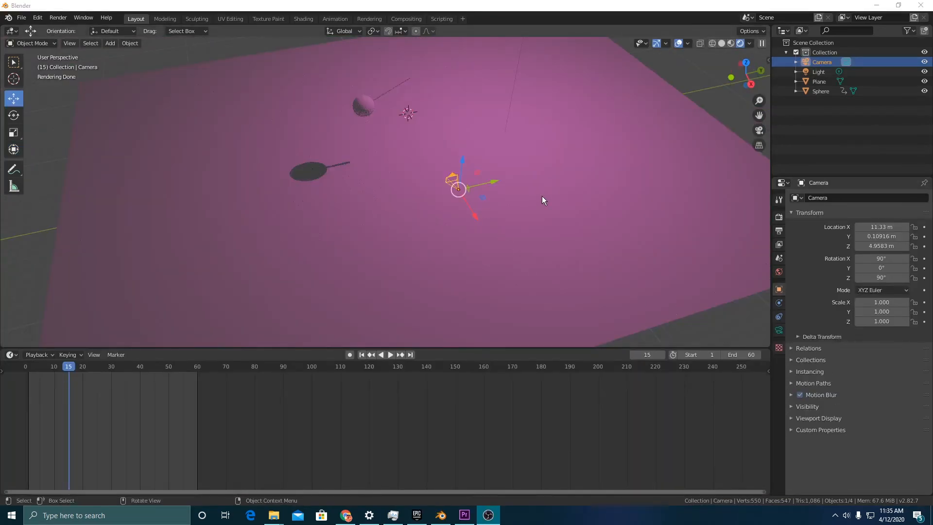
# - Move the camera away from the pendulum along the X axis to about 20.6 m
pyautogui.moveTo(543, 200); pyautogui.dragTo(496, 180, button='middle')
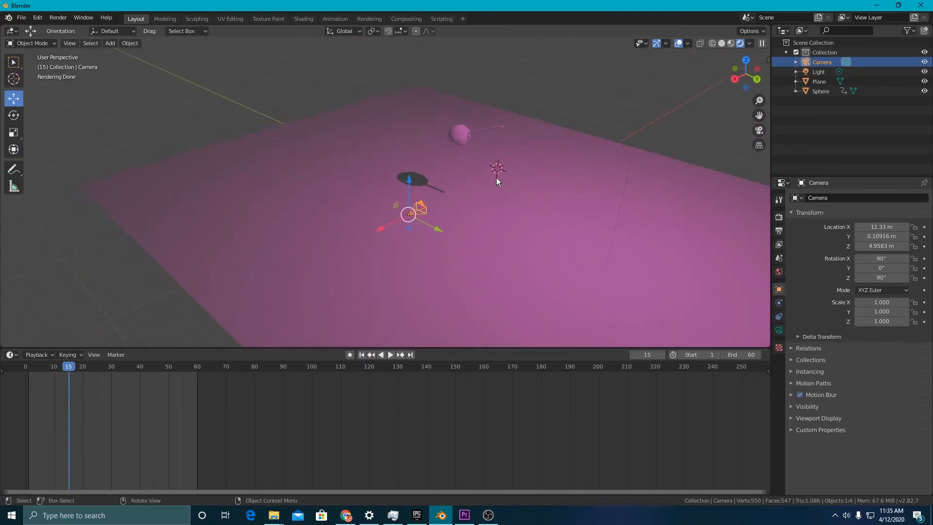
pyautogui.moveTo(387, 222); pyautogui.dragTo(287, 272)
pyautogui.moveTo(428, 243); pyautogui.dragTo(471, 226, button='middle')
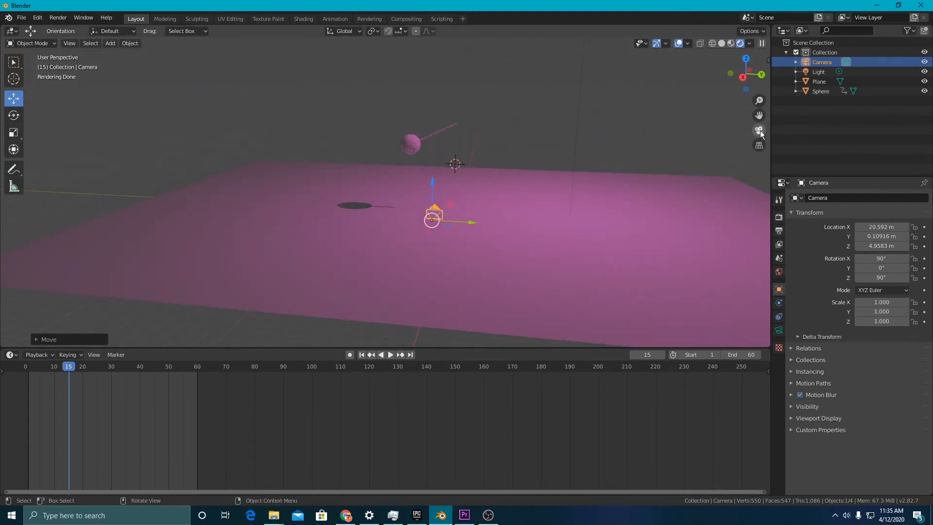
pyautogui.moveTo(519, 134); pyautogui.dragTo(608, 145, button='middle')
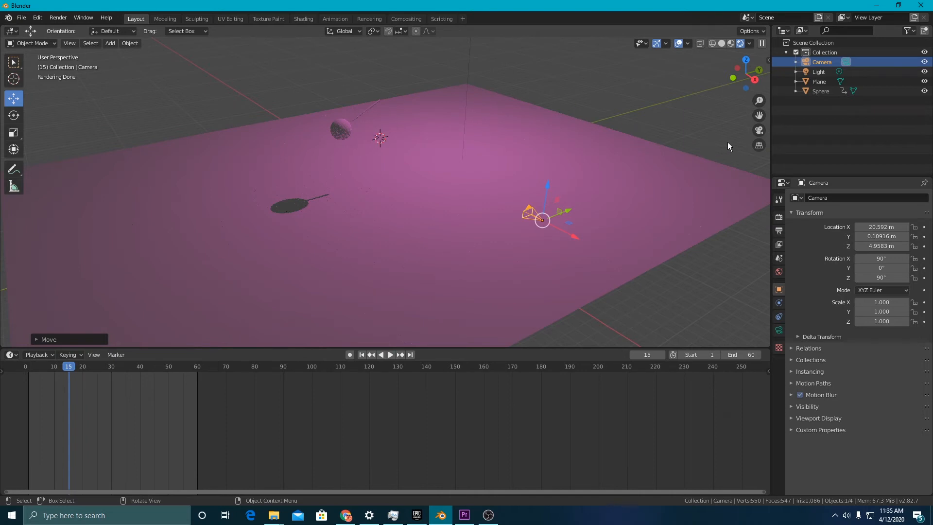
# - Play the swing through the camera view to check its framing, and return to the free view
pyautogui.click(758, 129)
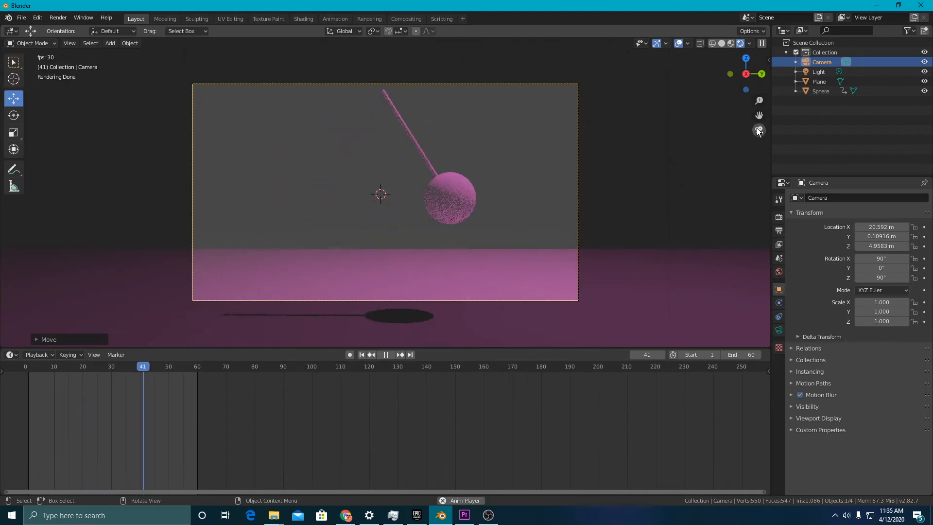
pyautogui.press('space')
pyautogui.click(759, 131)
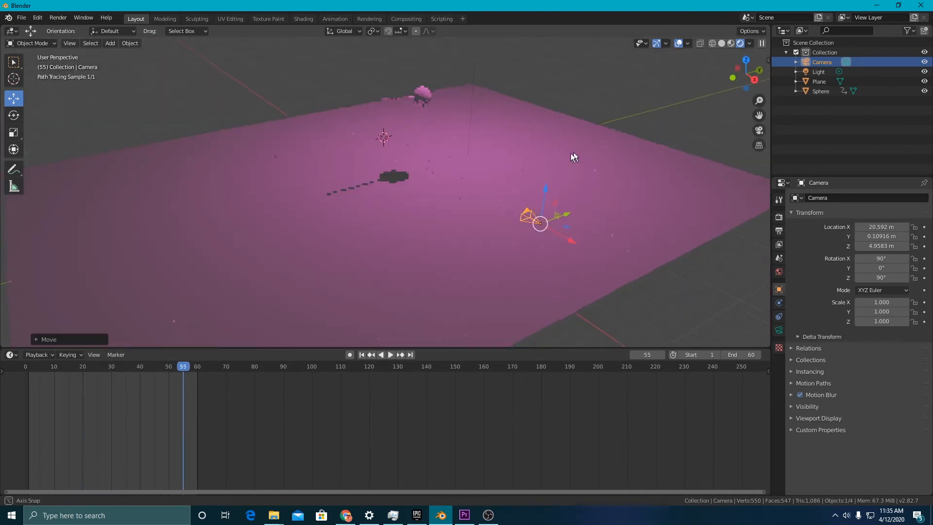
# - Move the camera farther back along the X axis to about 28 m
pyautogui.moveTo(571, 154)
pyautogui.mouseDown(button='middle')
pyautogui.moveTo(679, 129)
pyautogui.moveTo(571, 150)
pyautogui.mouseUp(button='middle')
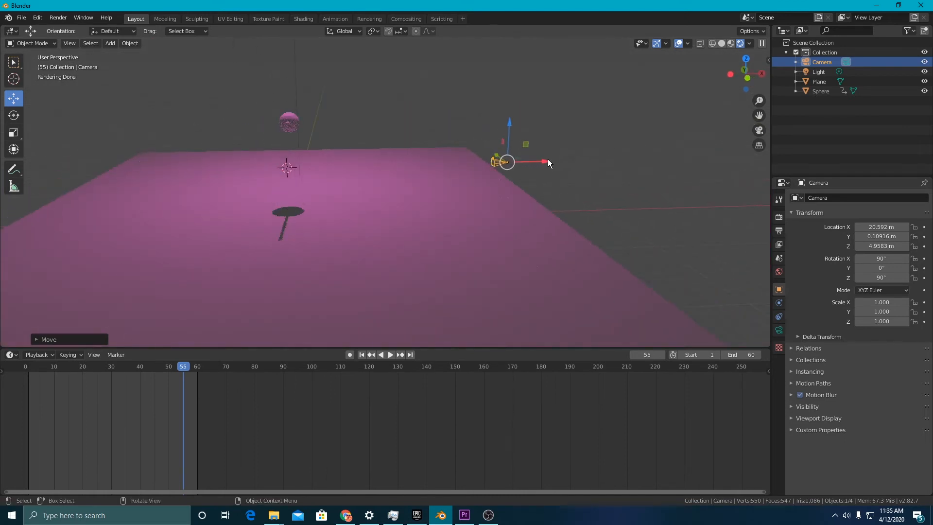
pyautogui.moveTo(547, 159); pyautogui.dragTo(626, 150)
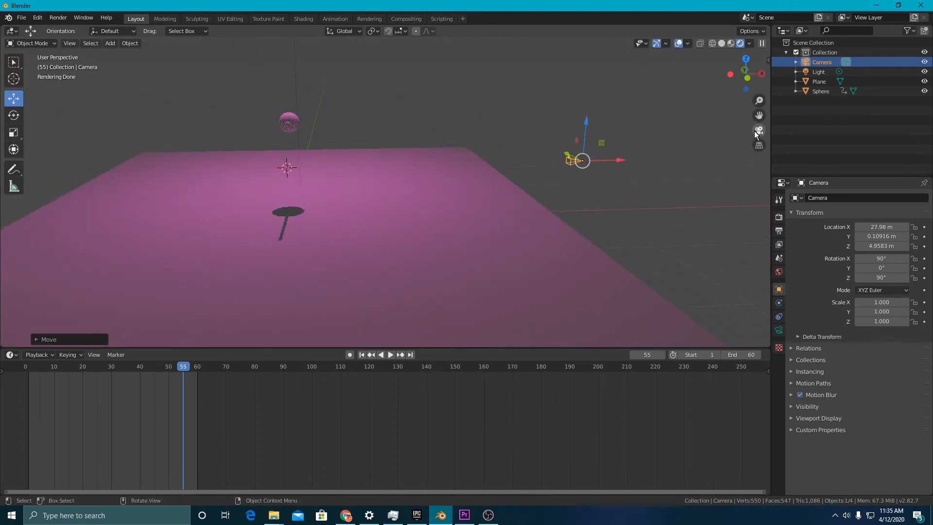
# - Play the pendulum swing through the camera from its new distance and return to the free view
pyautogui.click(758, 131)
pyautogui.press('space')
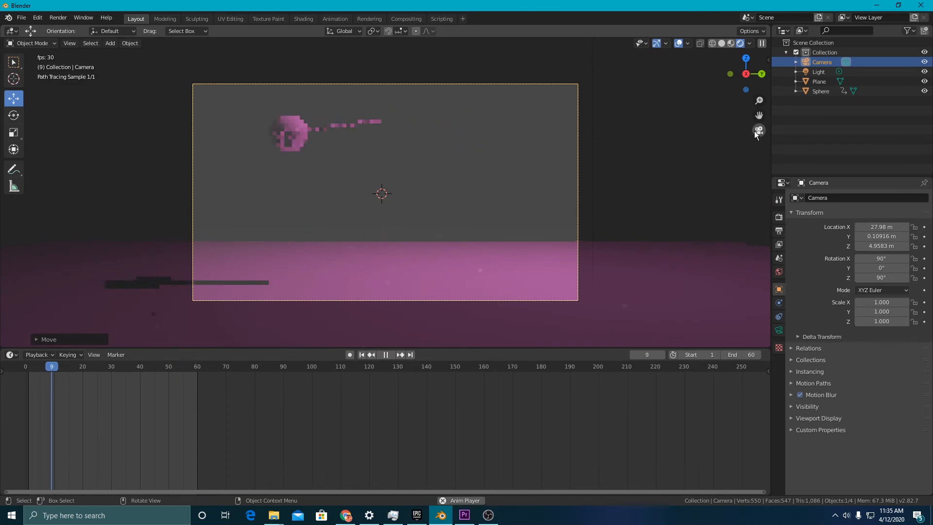
pyautogui.press('space')
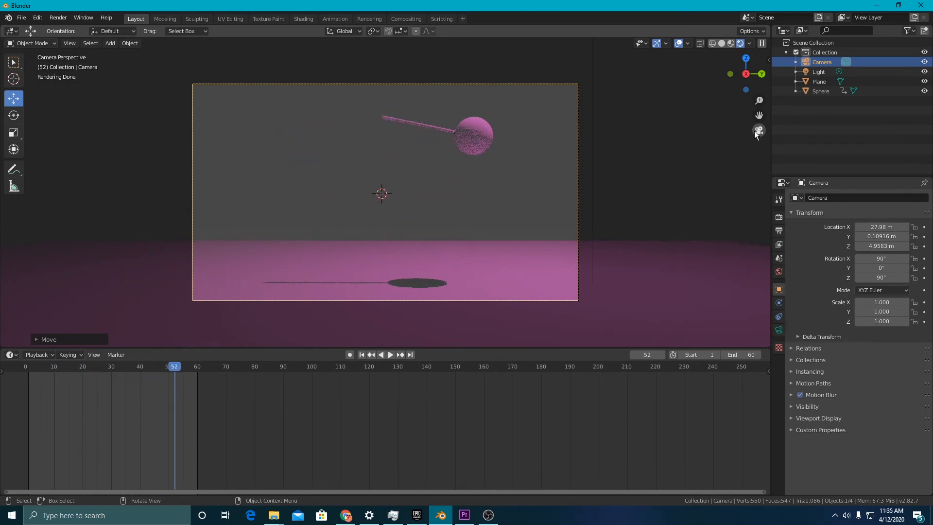
pyautogui.click(755, 130)
pyautogui.moveTo(669, 140); pyautogui.dragTo(508, 165, button='middle')
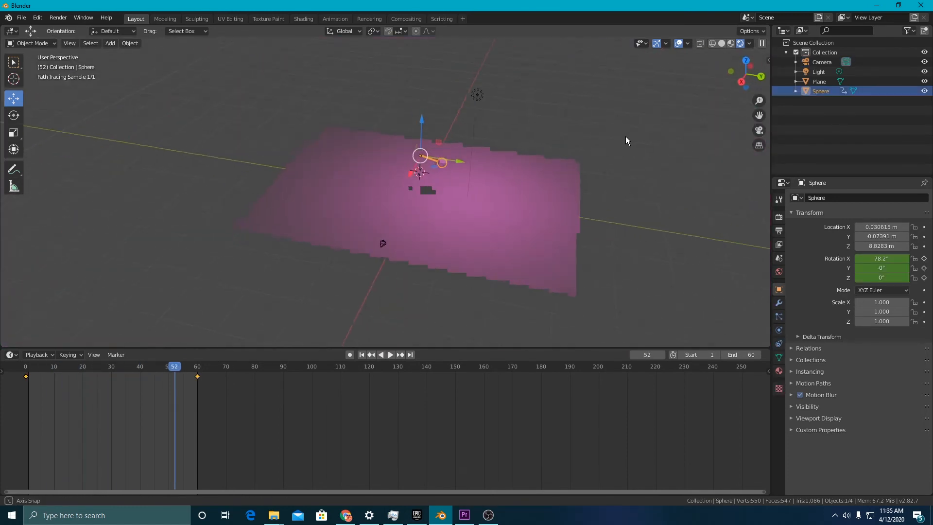
pyautogui.moveTo(625, 137); pyautogui.dragTo(601, 156, button='middle')
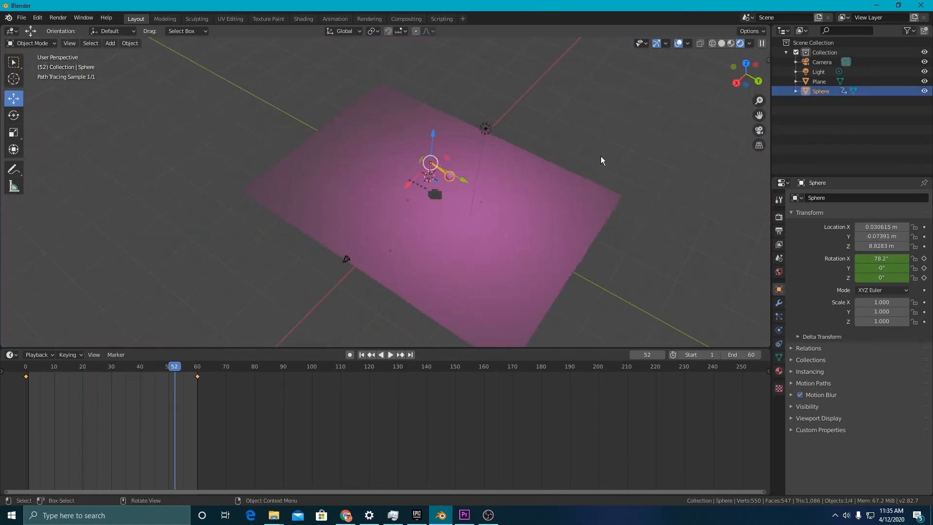
# - Review the Cycles render and viewport sampling settings
pyautogui.click(779, 231)
pyautogui.click(779, 218)
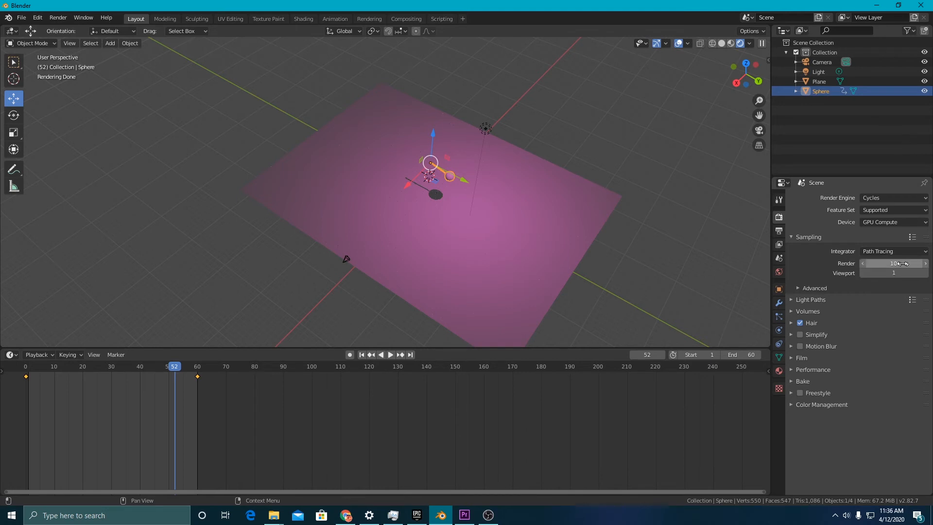
pyautogui.moveTo(561, 207); pyautogui.dragTo(669, 180, button='middle')
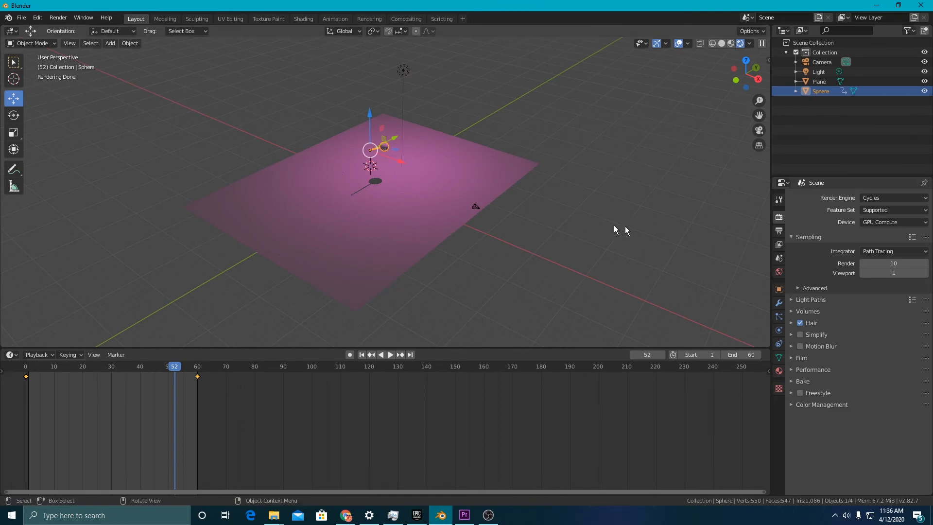
pyautogui.scroll(5, 511, 211)
pyautogui.moveTo(521, 211); pyautogui.dragTo(554, 173, button='middle')
# - Enable denoising for the view layer
pyautogui.click(779, 246)
pyautogui.click(779, 245)
pyautogui.scroll(-10, 826, 340)
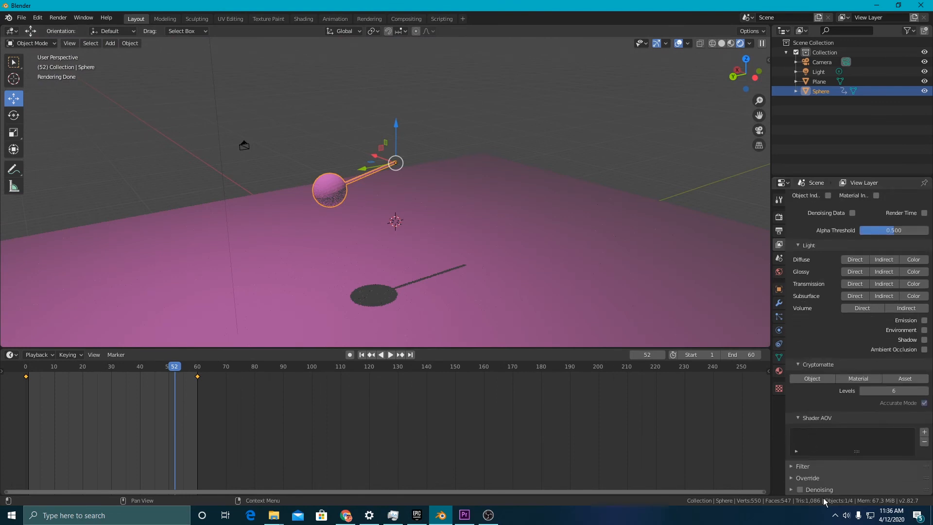
pyautogui.click(800, 489)
pyautogui.moveTo(561, 261); pyautogui.dragTo(666, 247, button='middle')
pyautogui.scroll(-5, 664, 246)
pyautogui.scroll(3, 487, 180)
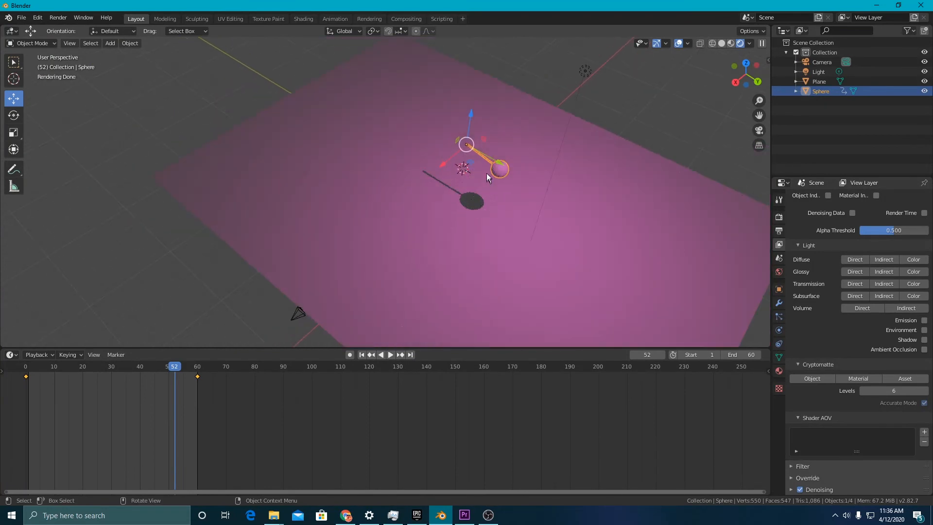
pyautogui.scroll(2, 500, 214)
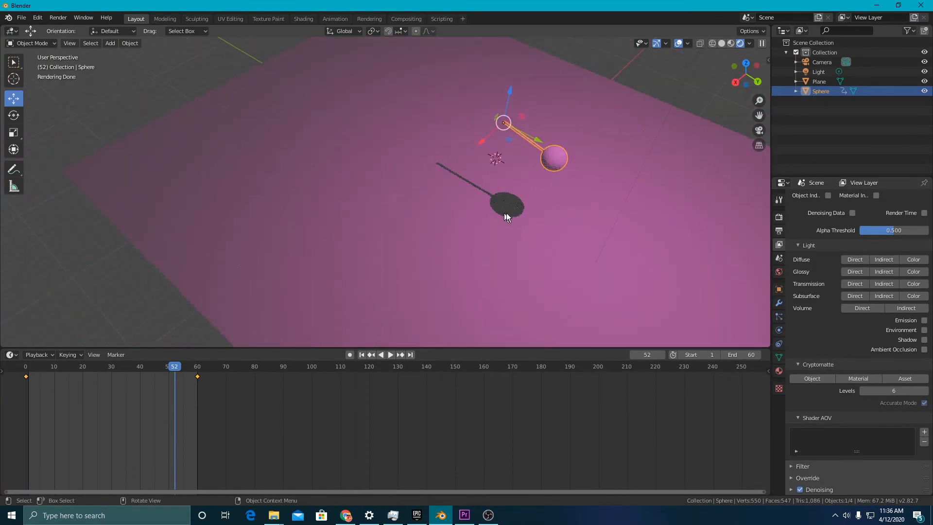
pyautogui.scroll(-5, 518, 180)
pyautogui.scroll(5, 519, 180)
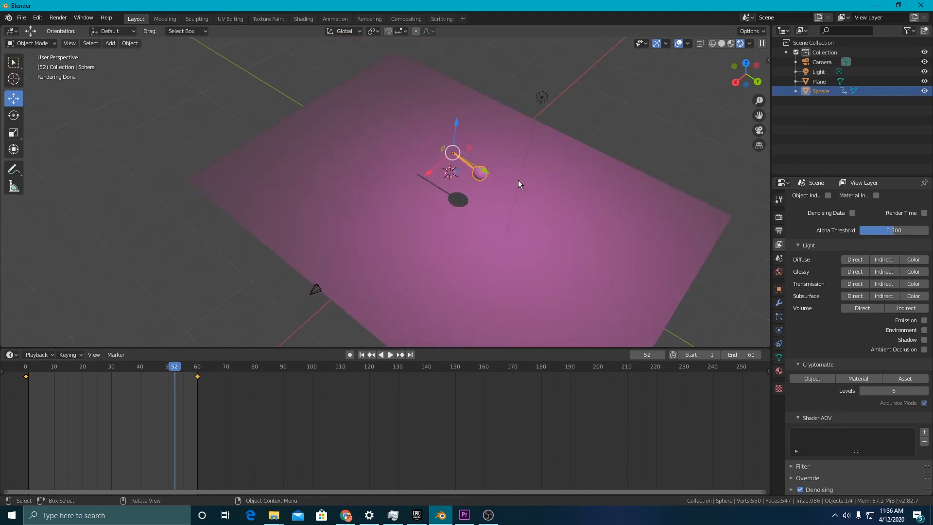
# - Set the render output file format to FFmpeg video
pyautogui.click(779, 231)
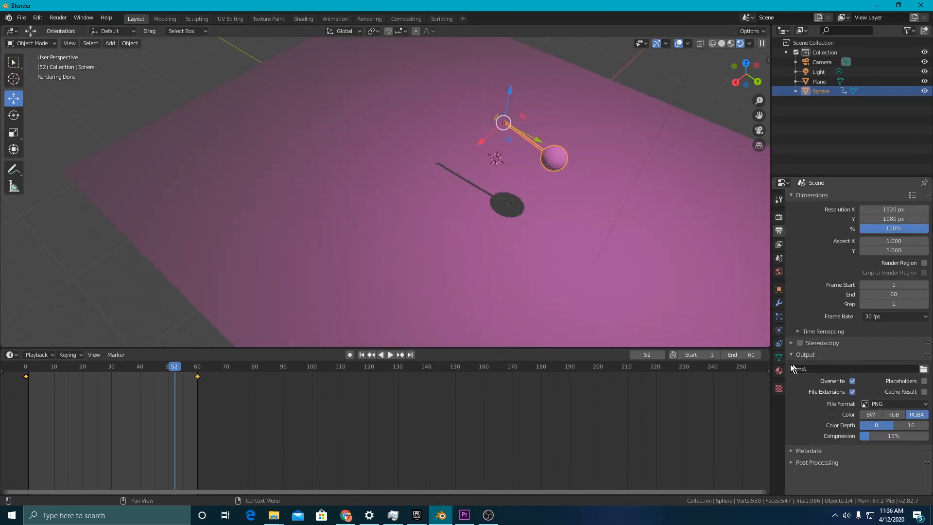
pyautogui.click(893, 403)
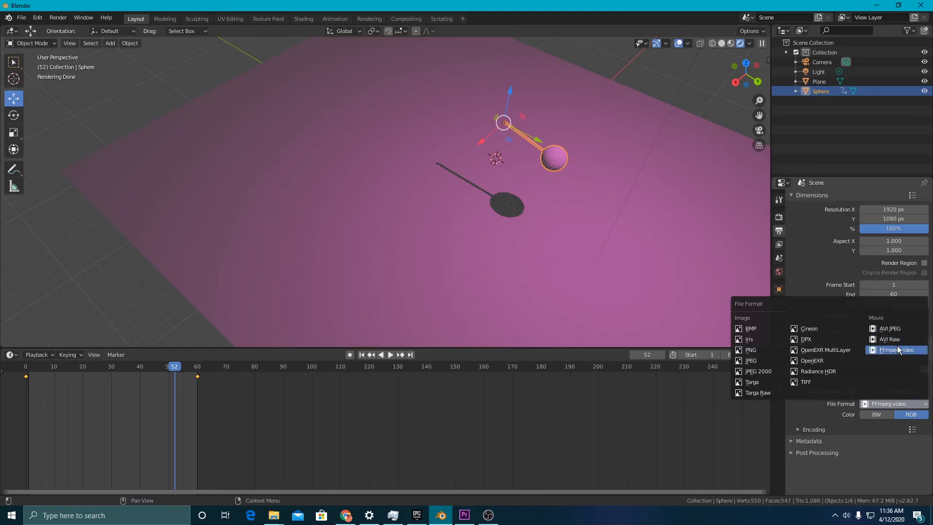
pyautogui.click(902, 351)
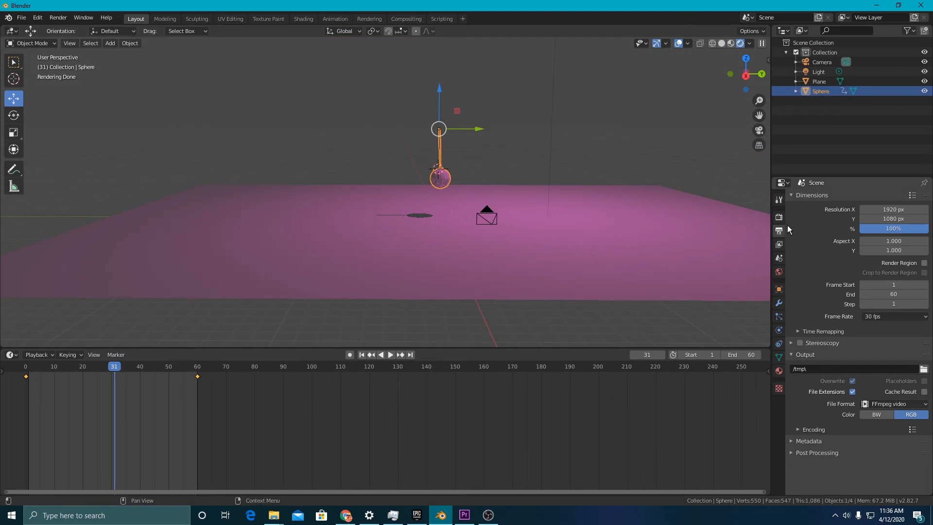
# - Check the available render engines, keep Cycles, and render the pendulum animation
pyautogui.click(780, 217)
pyautogui.click(873, 198)
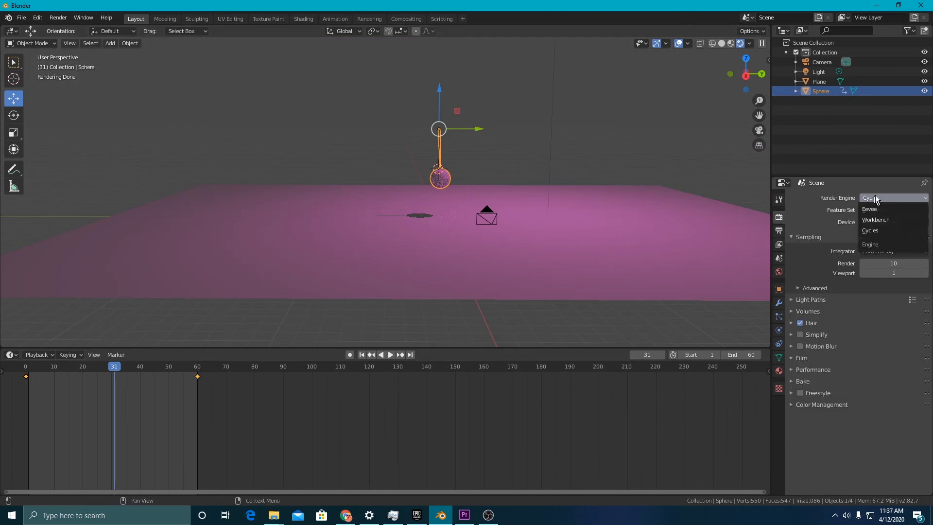
pyautogui.click(872, 197)
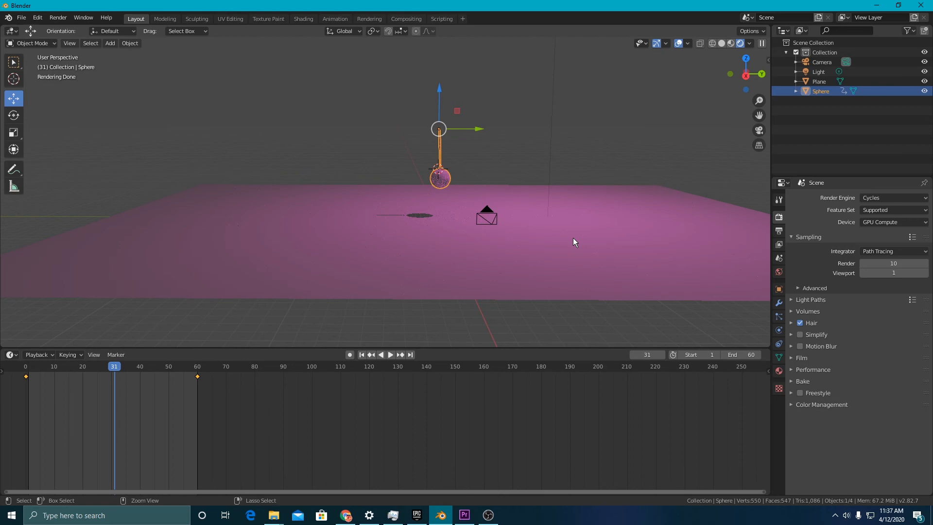
pyautogui.hotkey('ctrl', 'F12')
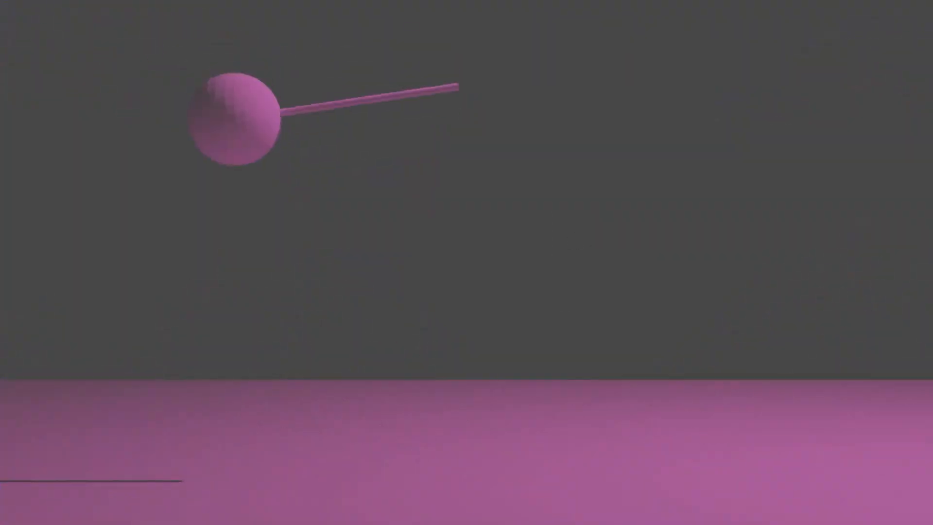